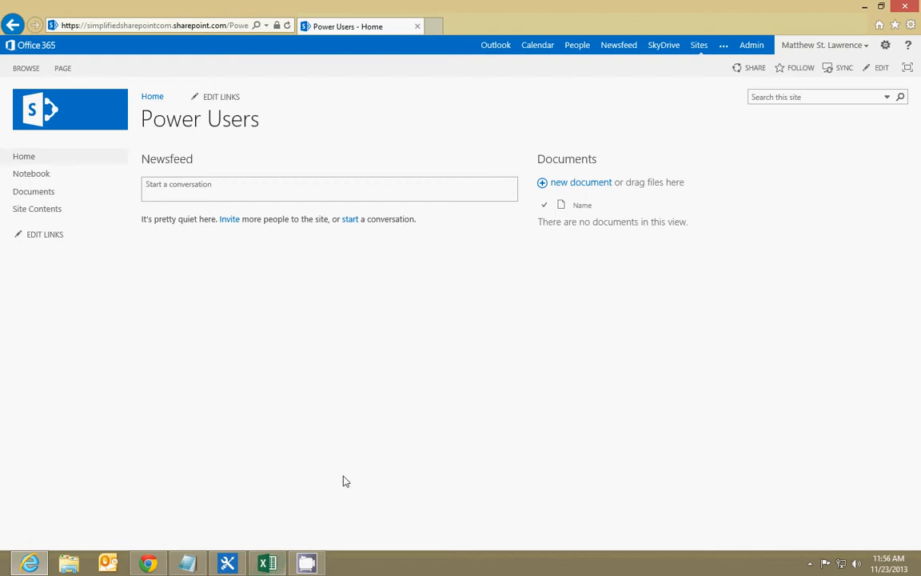
Switch to the Excel workbook, select the car table A1:E4 and view the available table styles without applying one
left_click(270, 564)
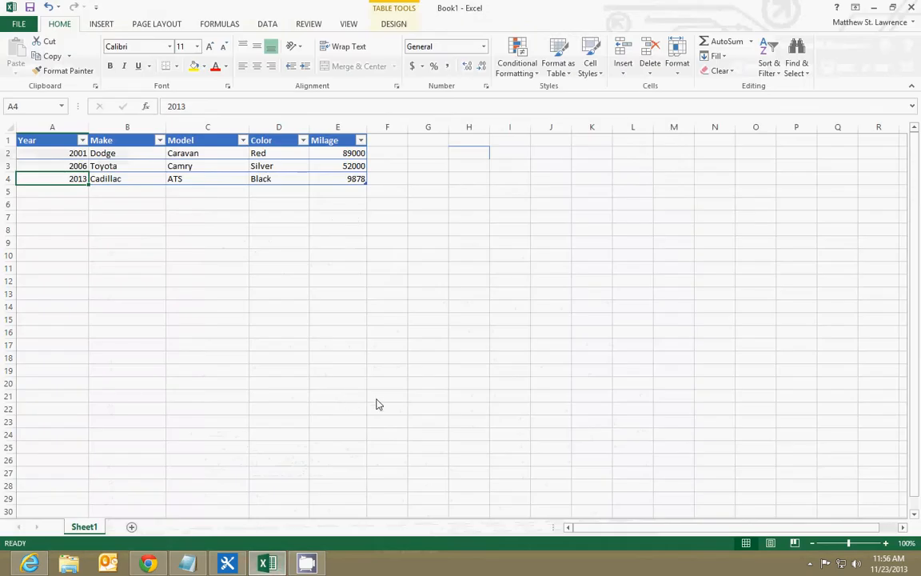
left_click(430, 144)
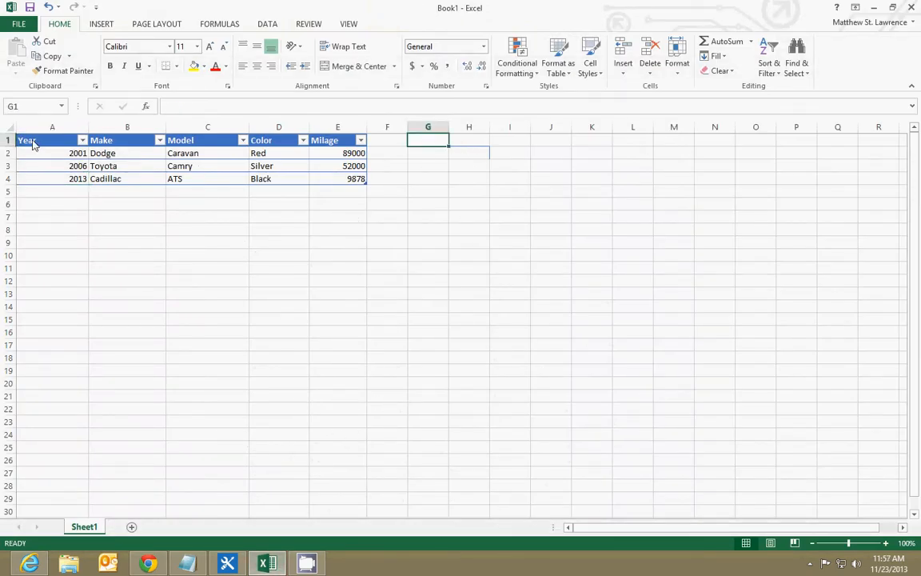
left_click_drag(39, 146, 349, 180)
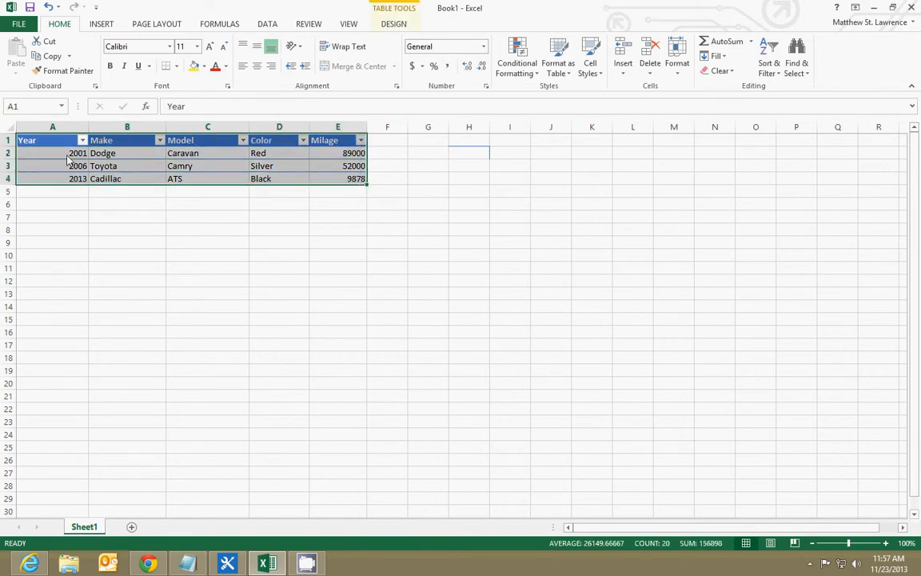
left_click_drag(64, 152, 339, 181)
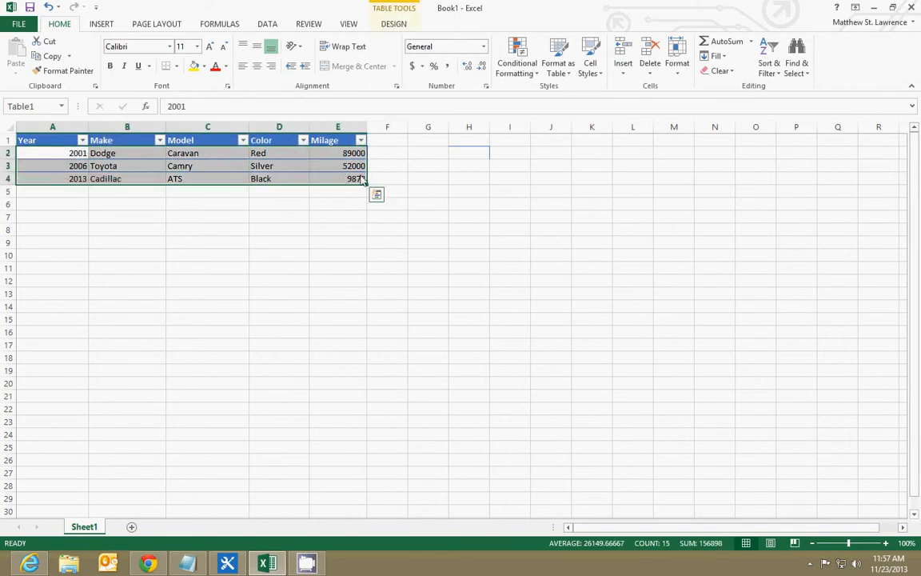
left_click_drag(32, 144, 359, 183)
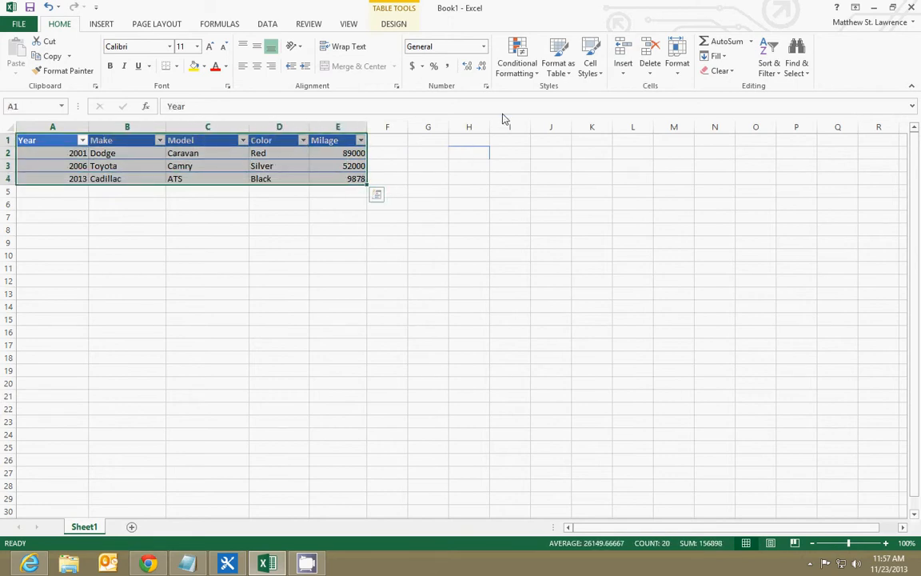
left_click(559, 69)
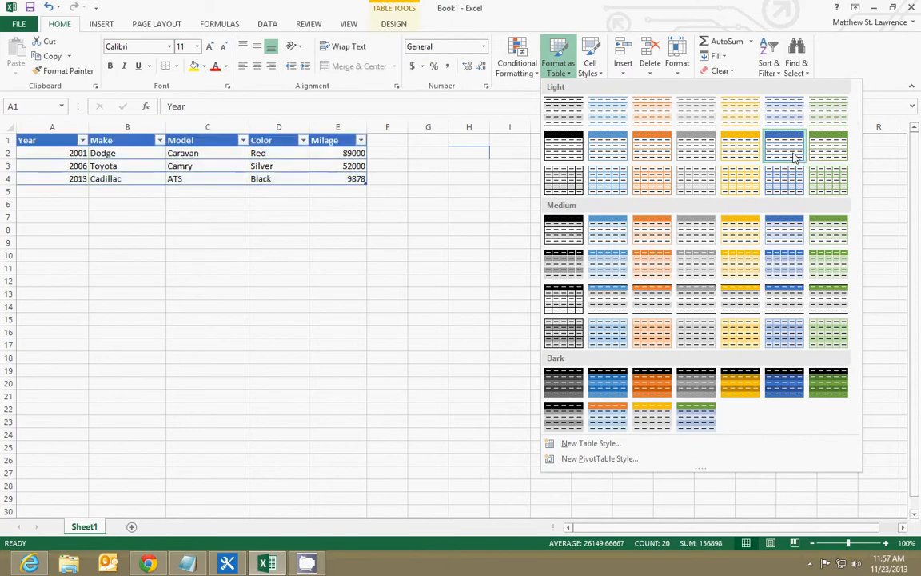
left_click(440, 243)
left_click(428, 178)
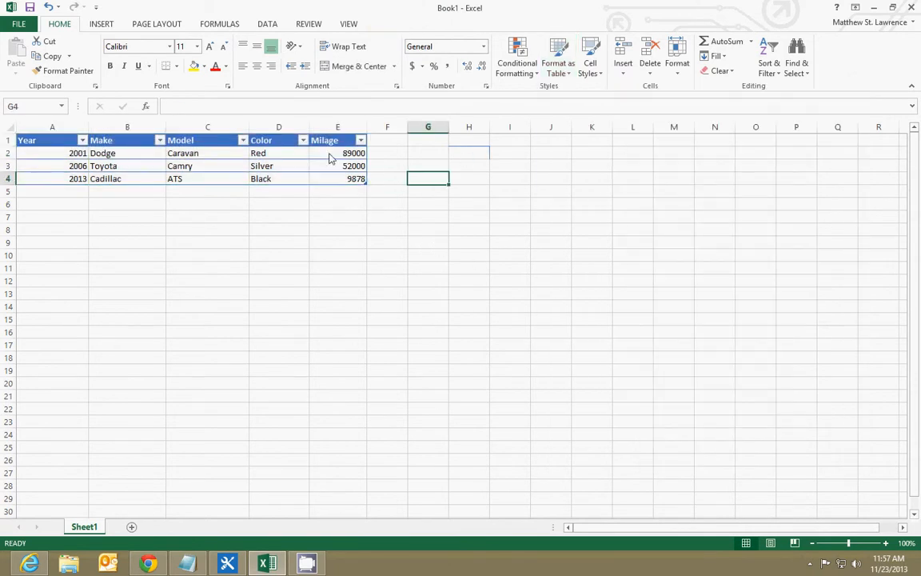
Center-align the car table's data rows A2:E4 and its header row A1:E1
left_click_drag(36, 156, 364, 179)
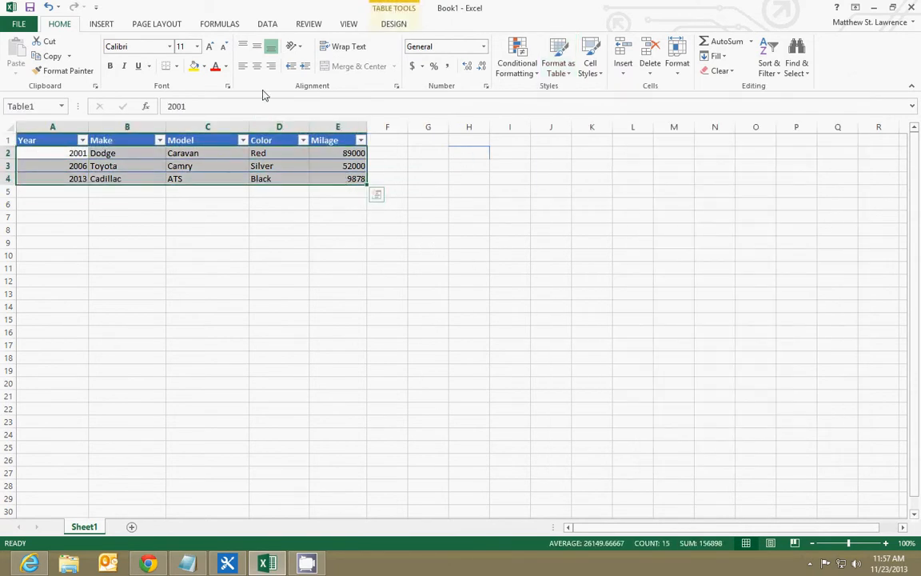
left_click(258, 69)
left_click(156, 228)
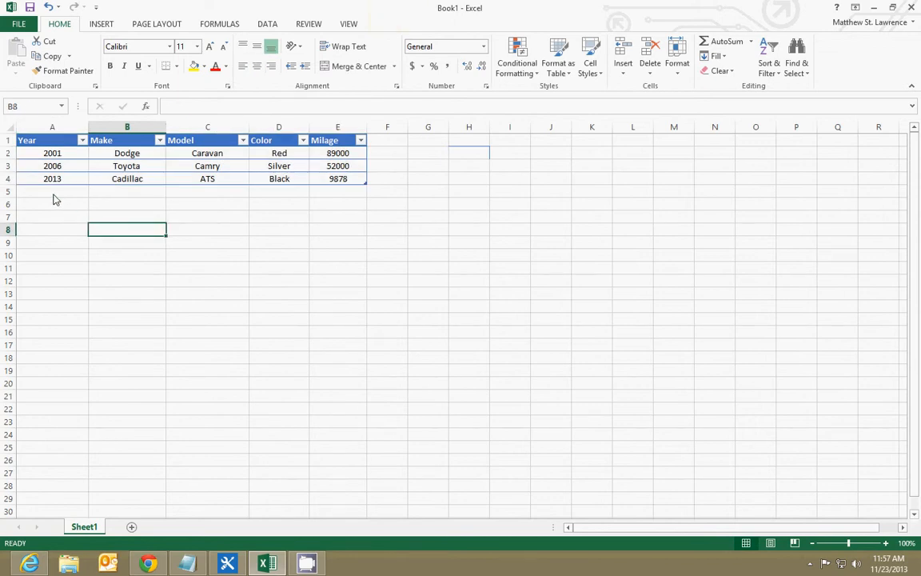
left_click_drag(49, 140, 339, 136)
left_click(257, 66)
left_click(152, 228)
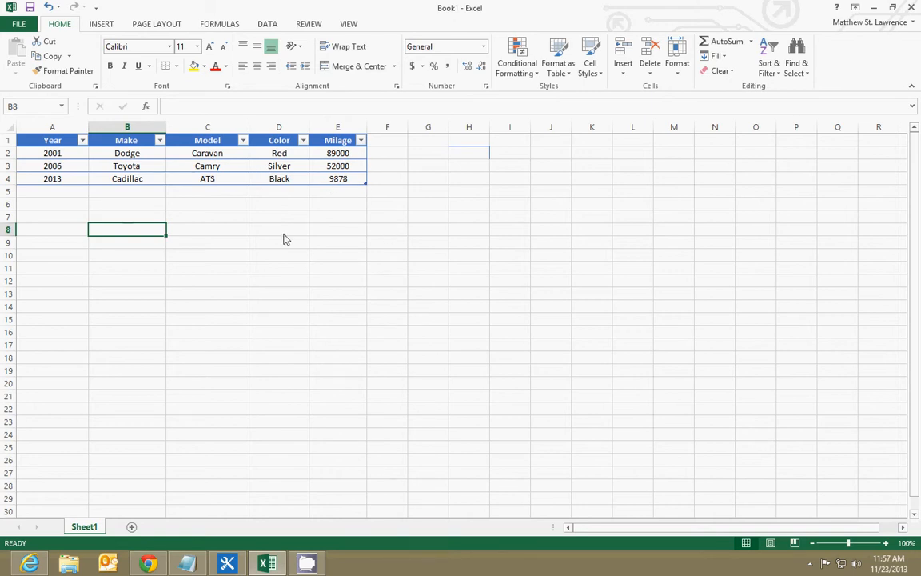
Select the car table's data rows A2:E4 and save the workbook as Cars
left_click_drag(58, 152, 333, 180)
left_click(64, 191)
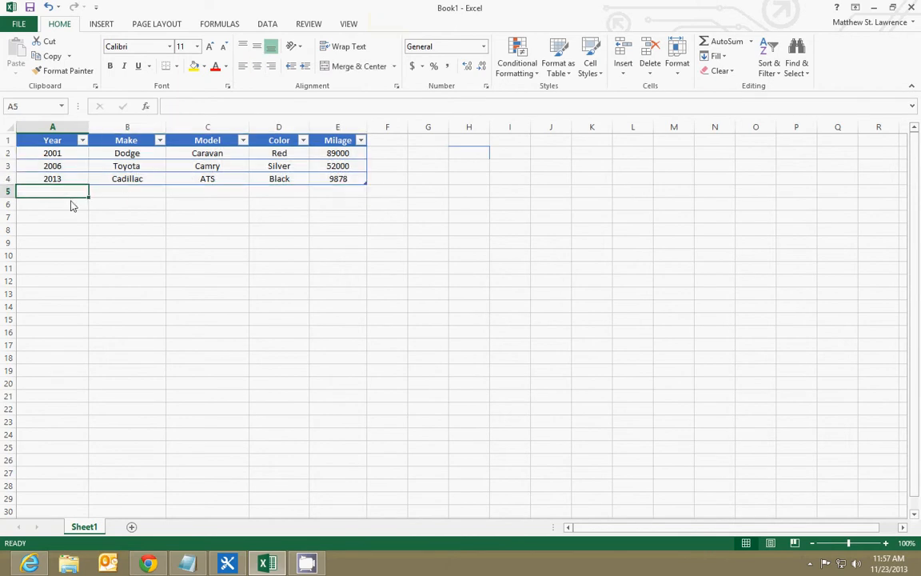
left_click_drag(81, 152, 345, 184)
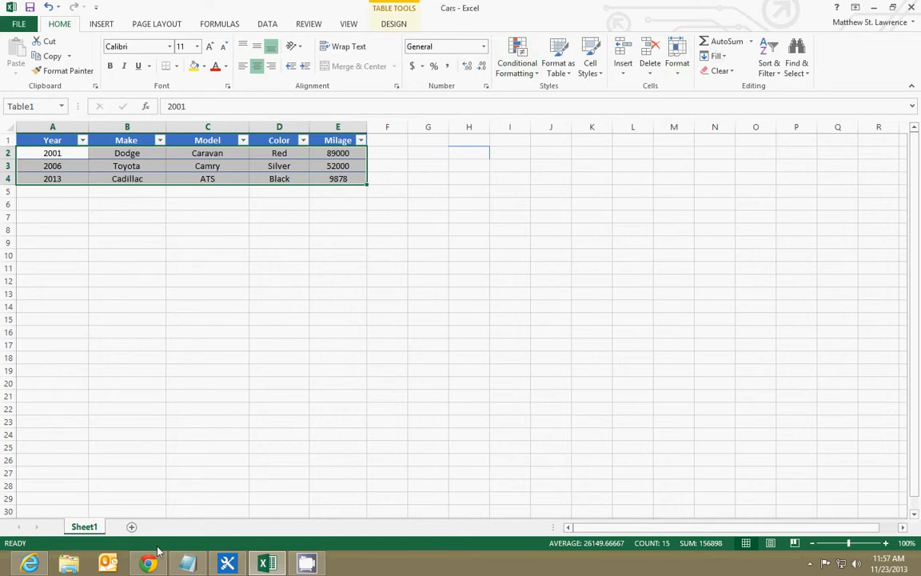
Switch to the Power Users site in Internet Explorer and add an Import Spreadsheet app from the site contents
left_click(37, 565)
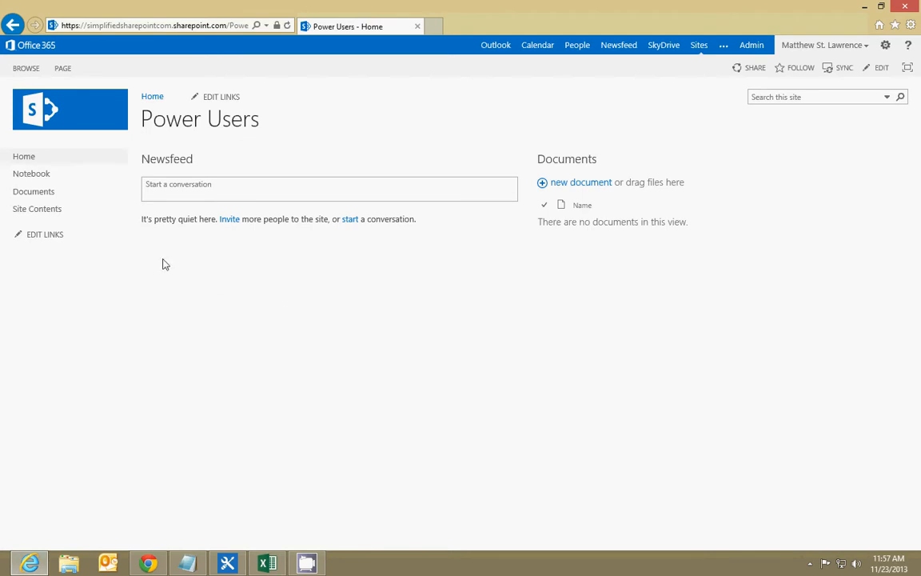
left_click(42, 209)
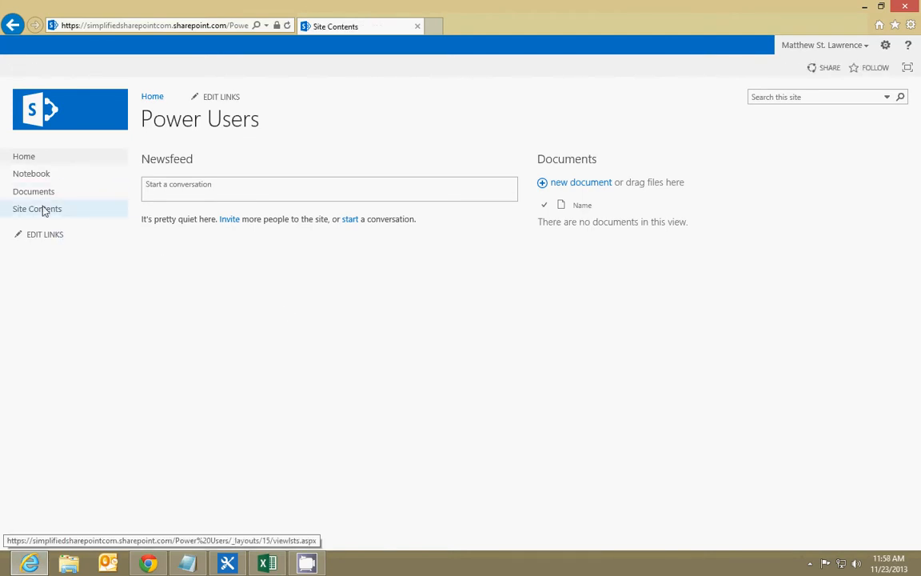
left_click(209, 207)
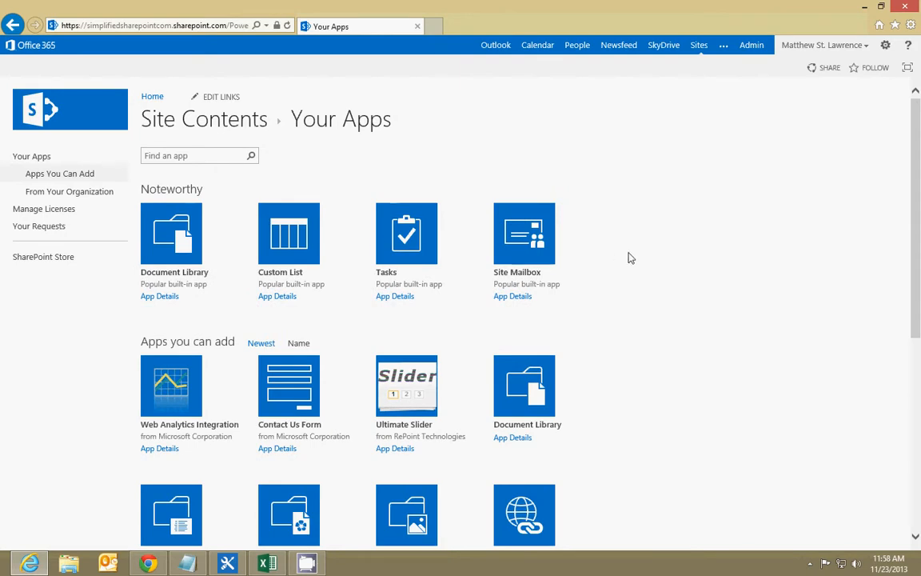
scroll(630, 257, "down", 5)
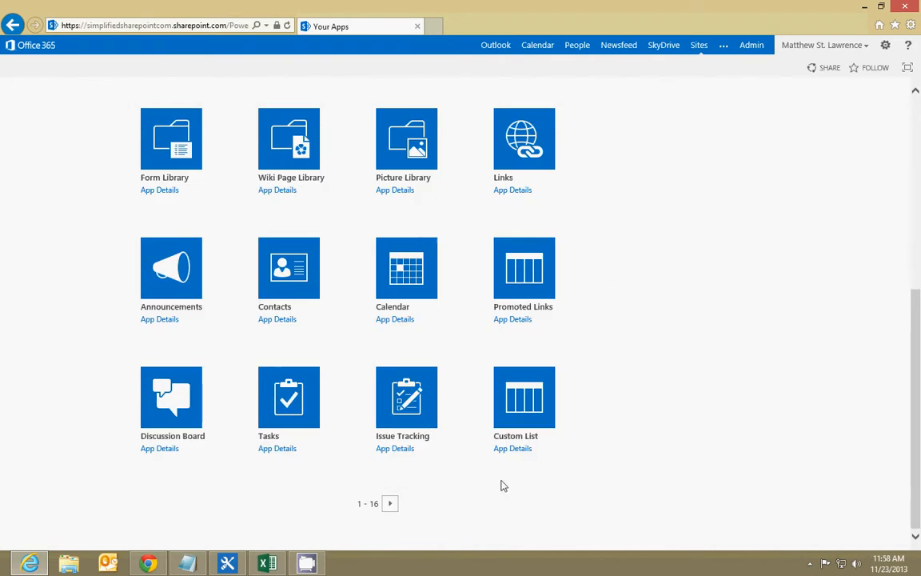
left_click(391, 502)
scroll(596, 316, "down", 2)
scroll(595, 316, "down", 3)
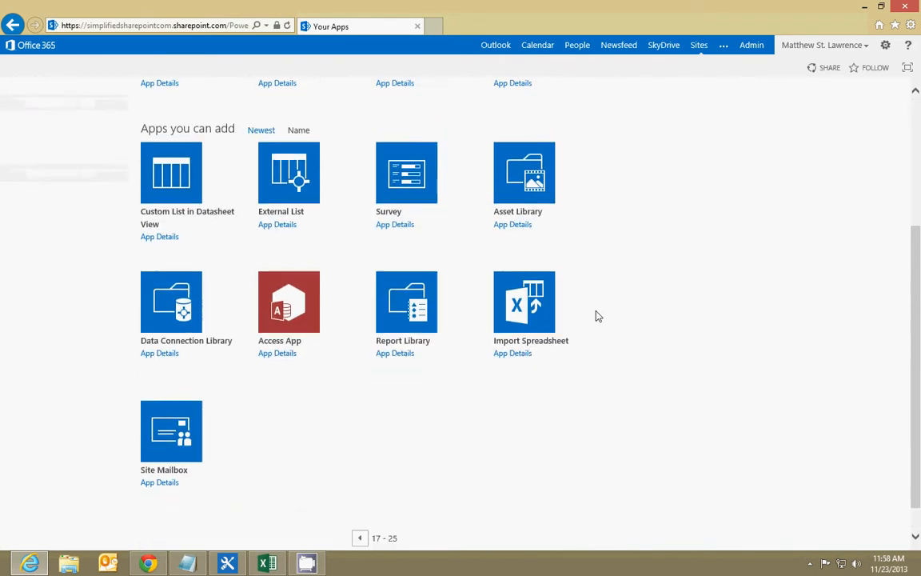
left_click(506, 317)
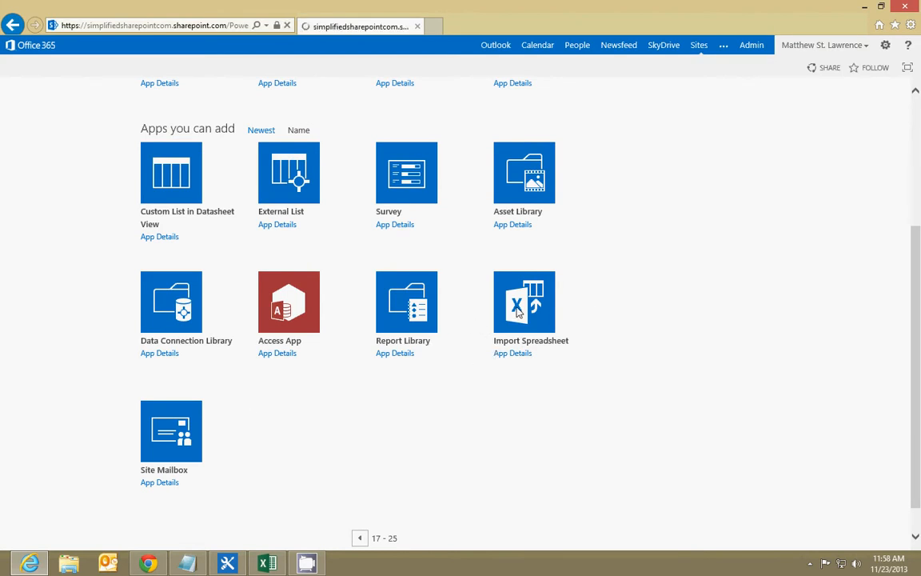
Name the new list "Car list" and give it the description "Car I like"
left_click(594, 184)
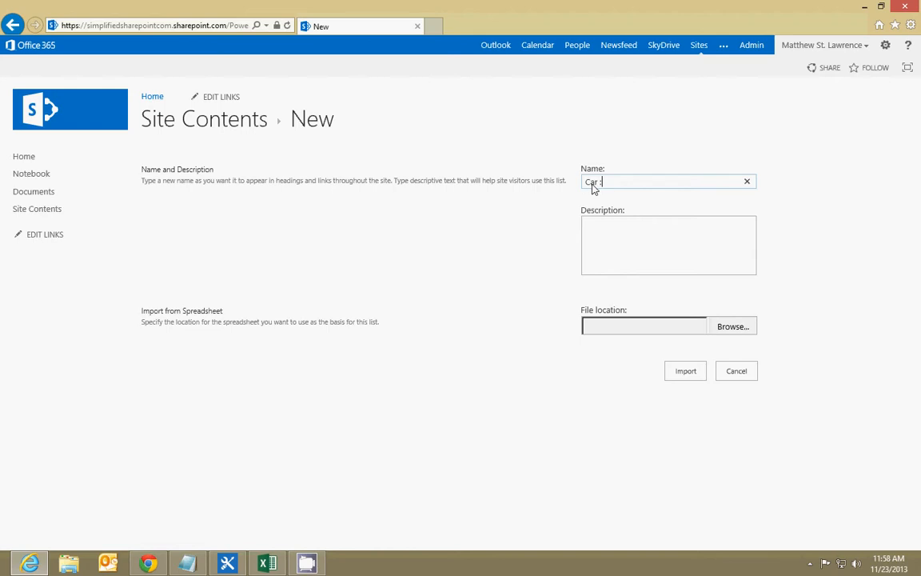
type("Car list")
key("Tab")
type("Car I like")
key("Tab")
Choose the Cars workbook on the Desktop as the file location and start the import
left_click(742, 330)
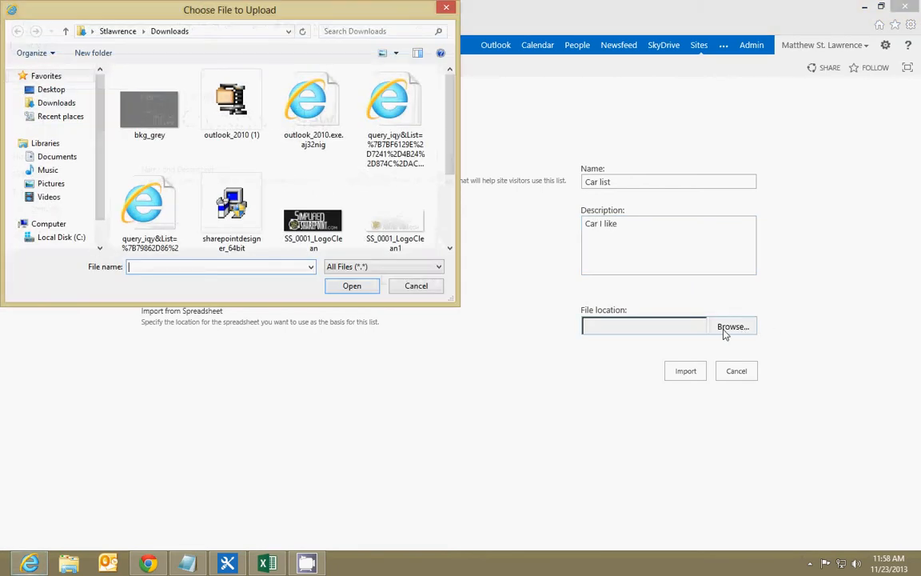
scroll(450, 108, "down", 3)
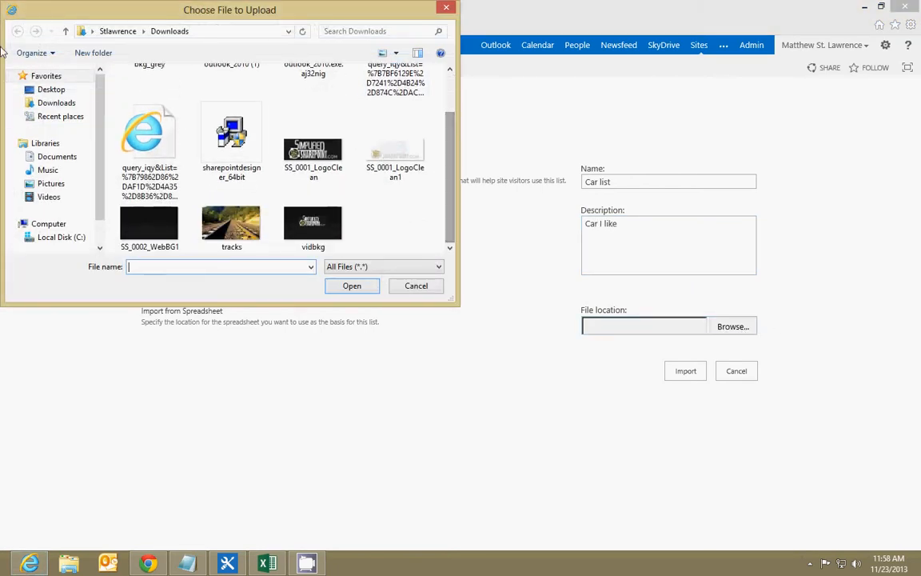
left_click(48, 89)
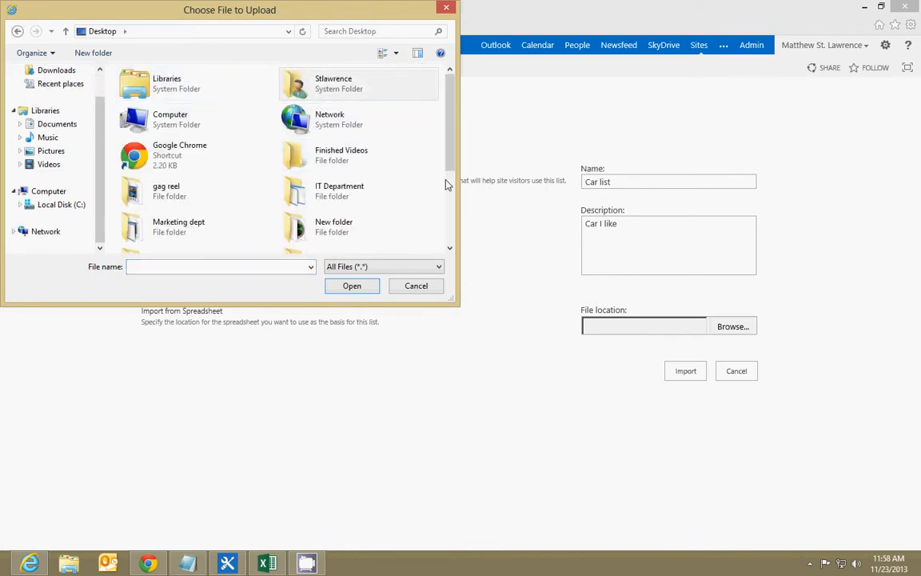
scroll(401, 162, "down", 3)
left_click(157, 200)
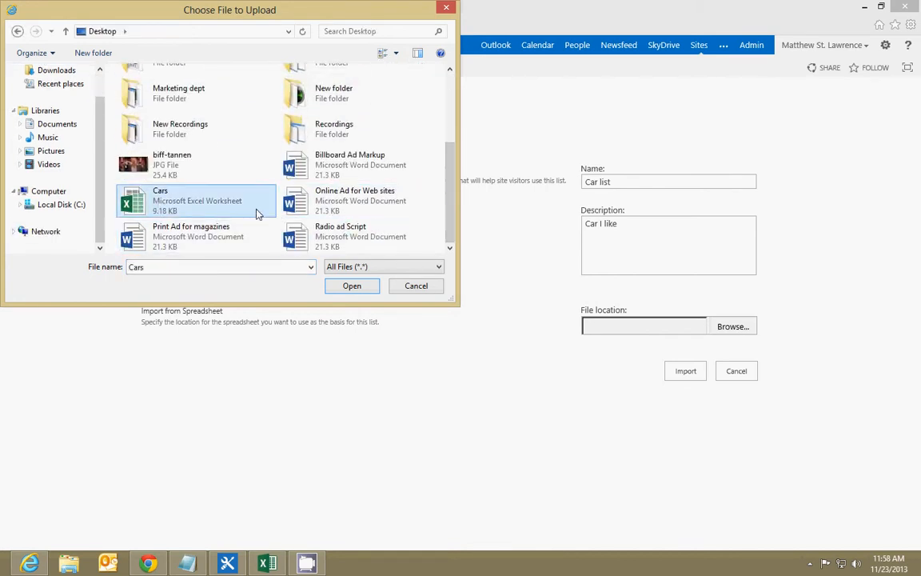
left_click(351, 286)
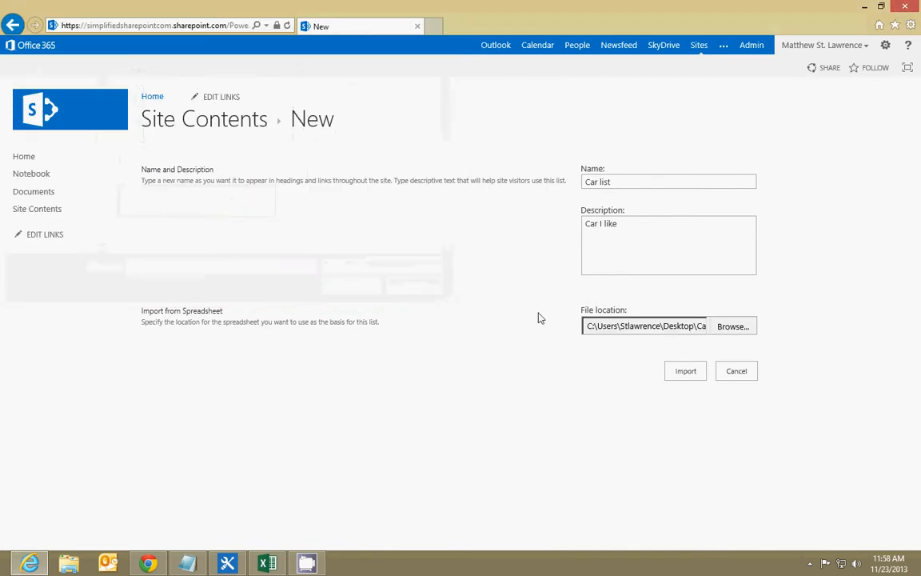
left_click(686, 372)
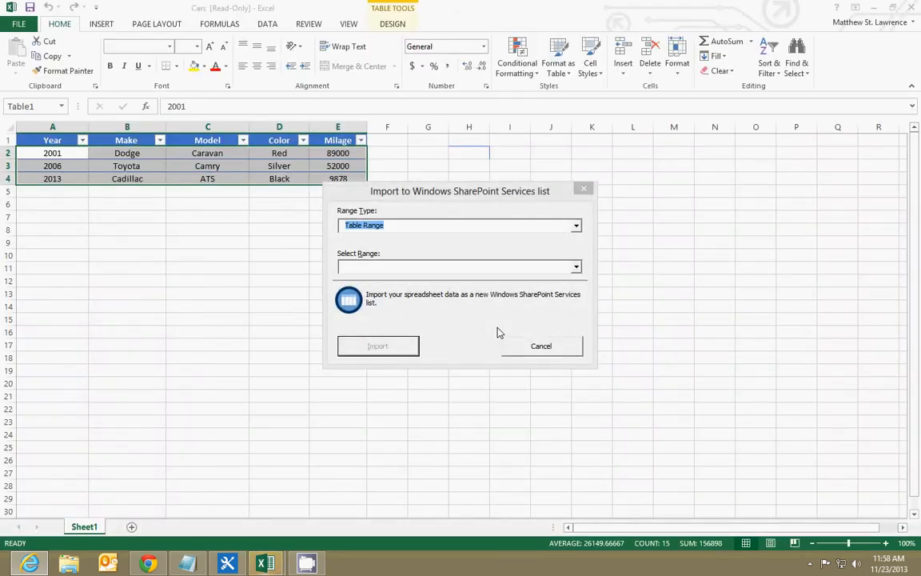
Import the table range Sheet1!Table1 into the new SharePoint list
left_click(426, 267)
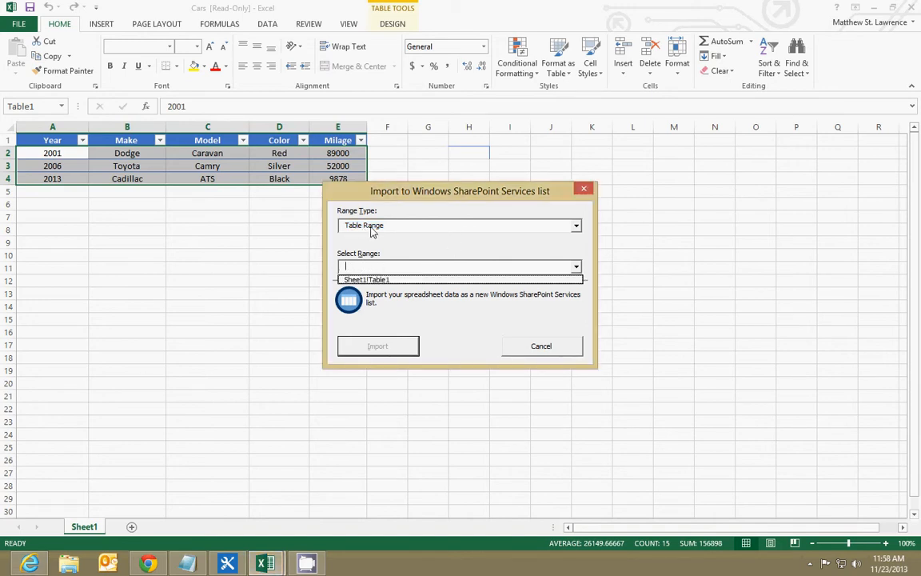
left_click(372, 232)
left_click(372, 232)
left_click(374, 267)
left_click(391, 280)
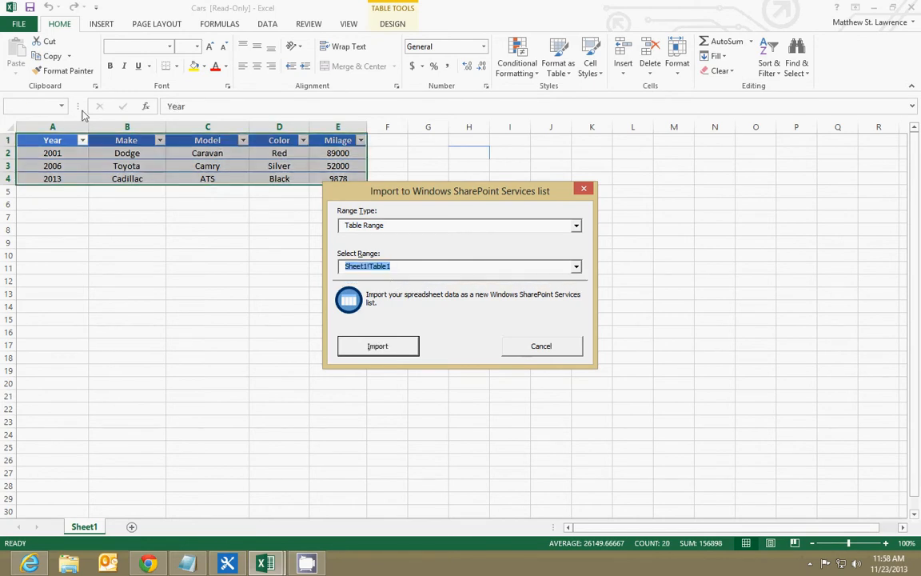
left_click(401, 350)
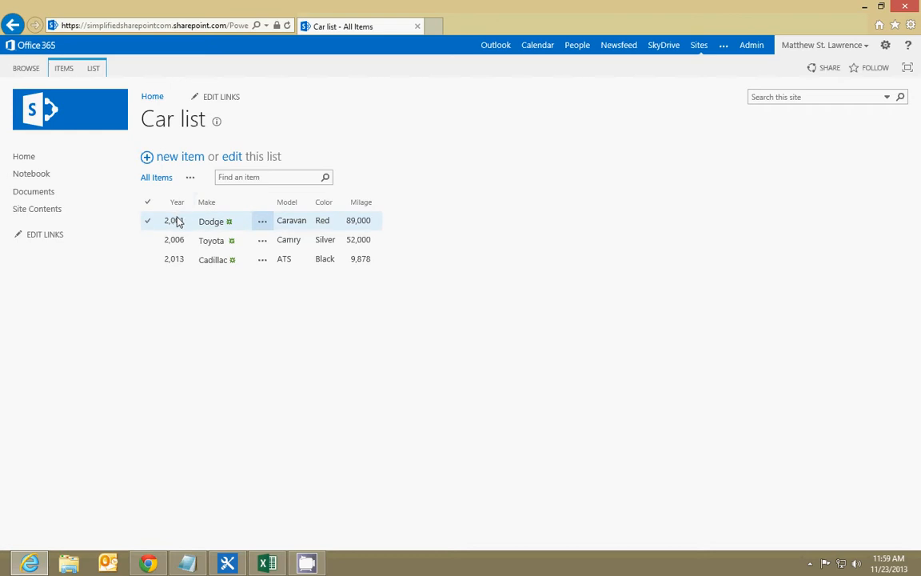
left_click_drag(176, 220, 191, 279)
left_click(187, 262)
double_click(172, 222)
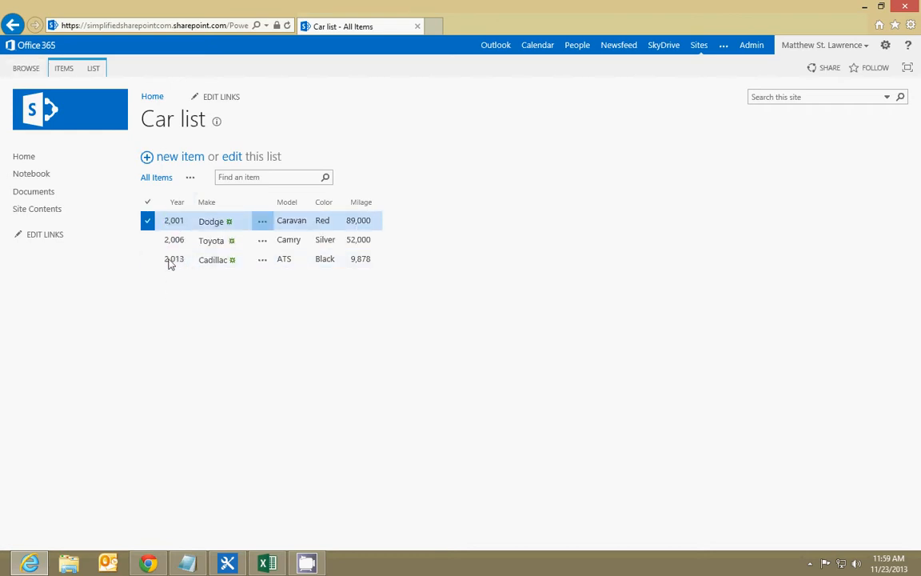
left_click(167, 222)
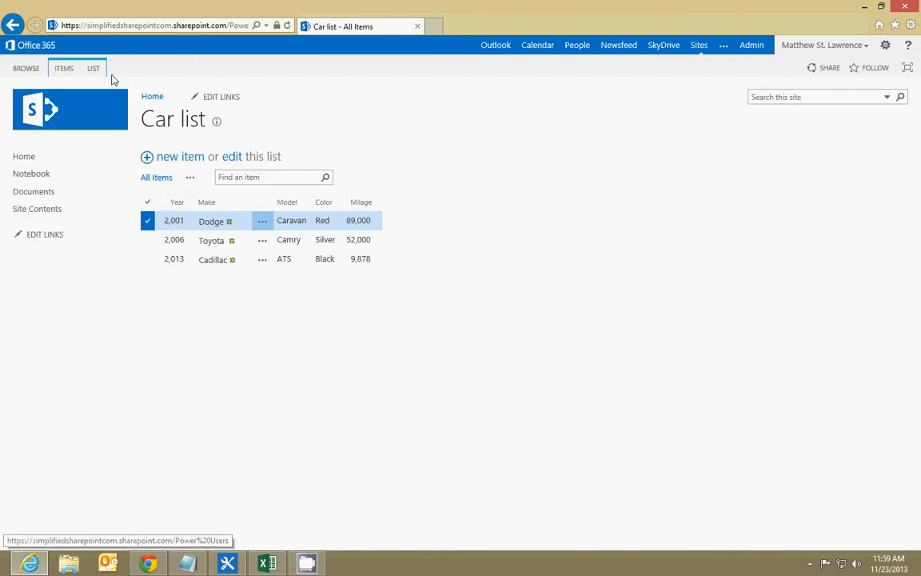
left_click(148, 203)
left_click(148, 203)
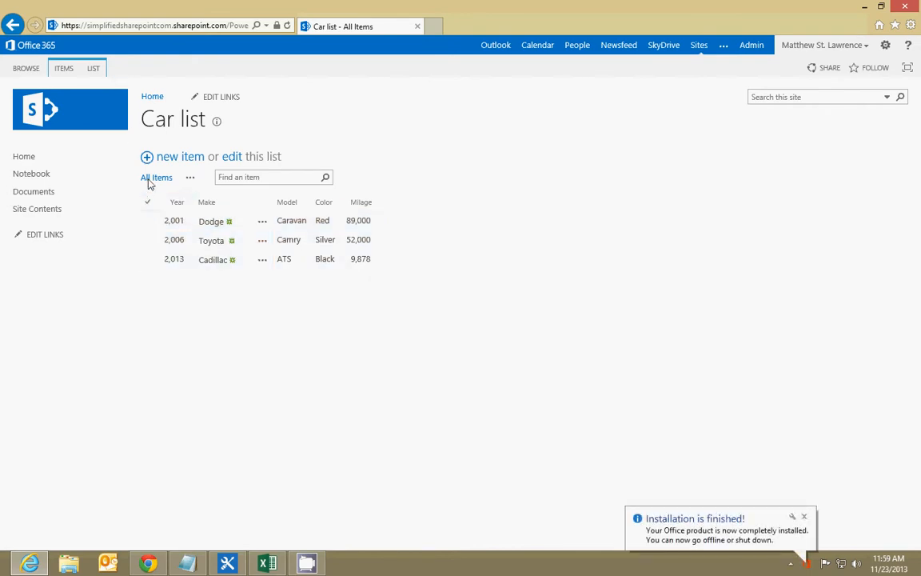
Change the Year column's type to Single line of text in the list settings, accept the data-loss warning, and return to the list
left_click(94, 68)
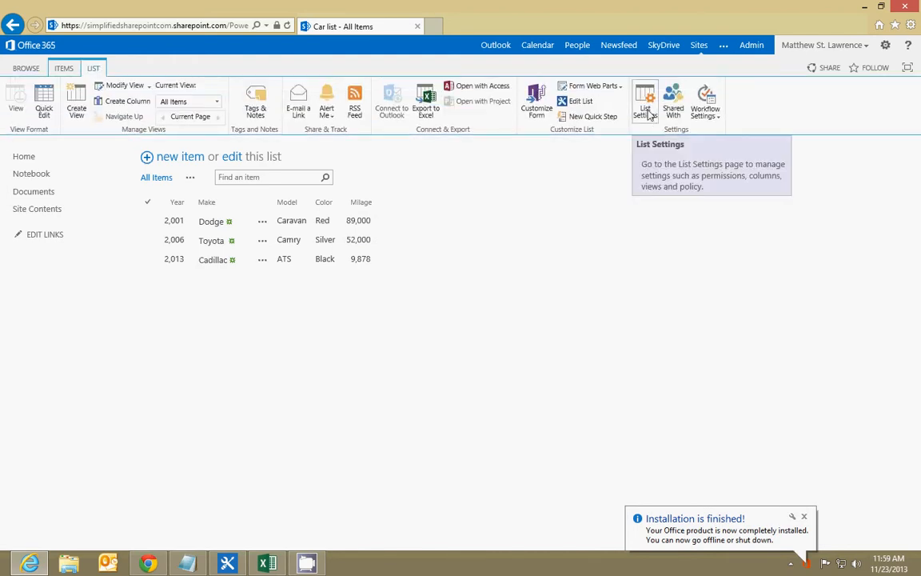
left_click(647, 113)
scroll(374, 281, "down", 5)
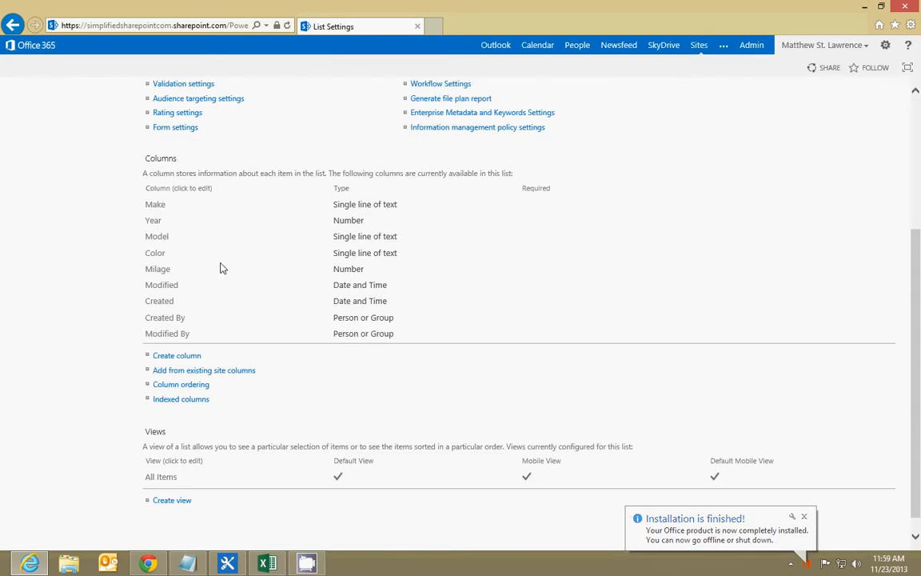
left_click(153, 220)
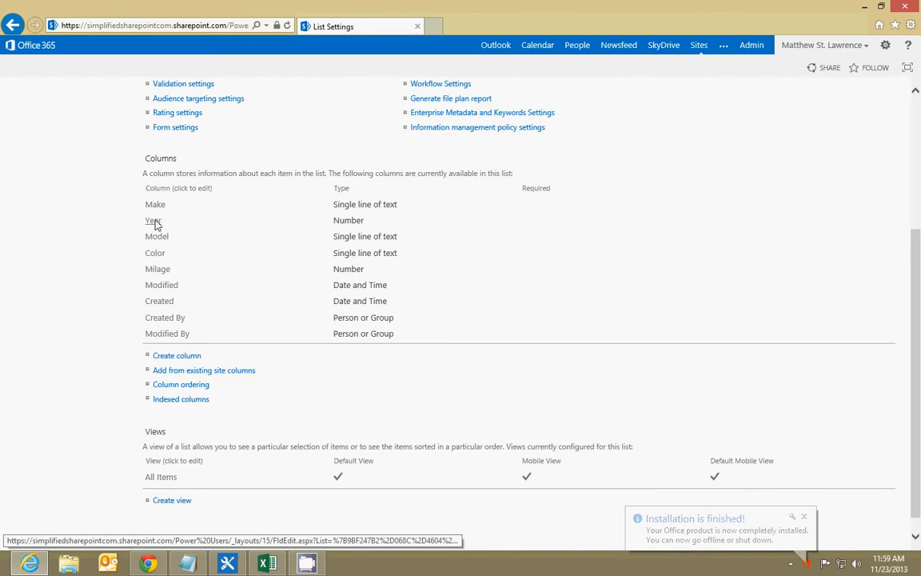
left_click(301, 216)
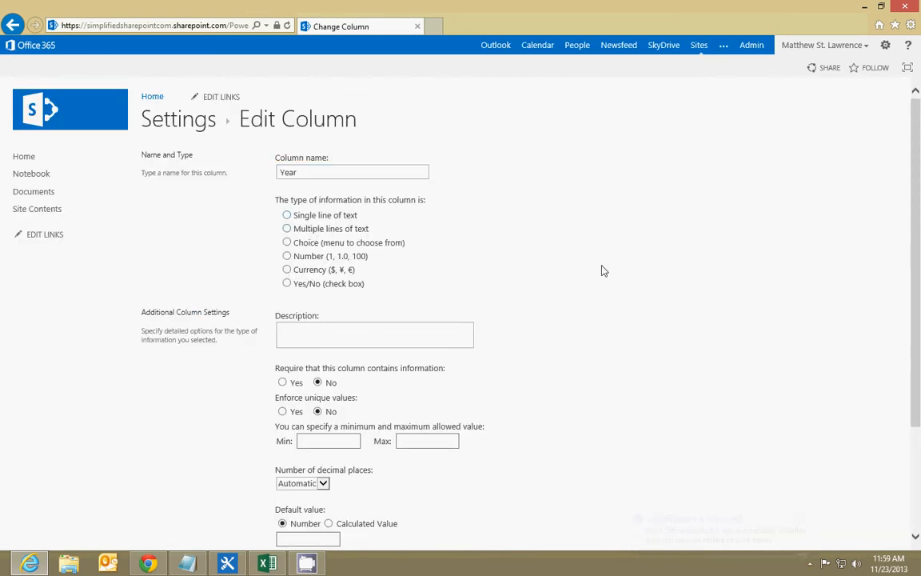
scroll(553, 247, "down", 1)
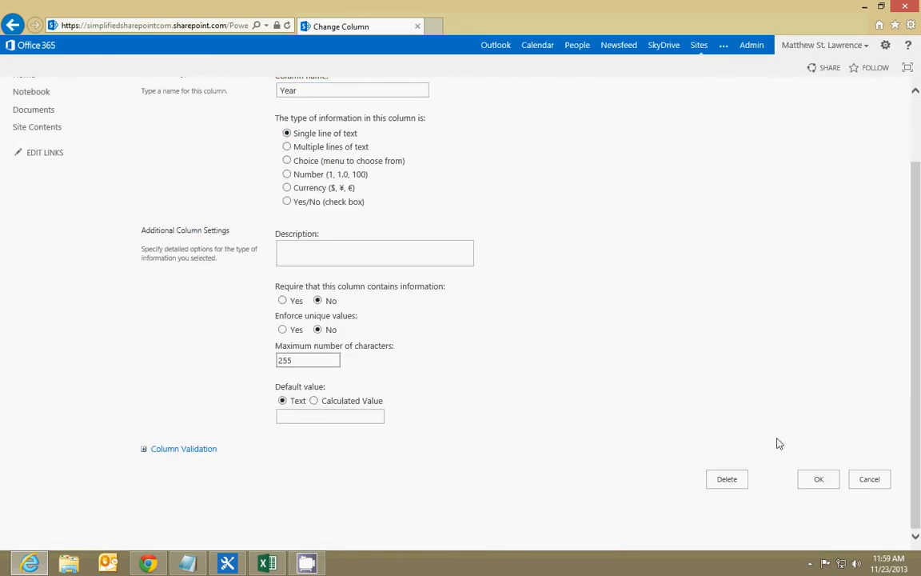
left_click(819, 481)
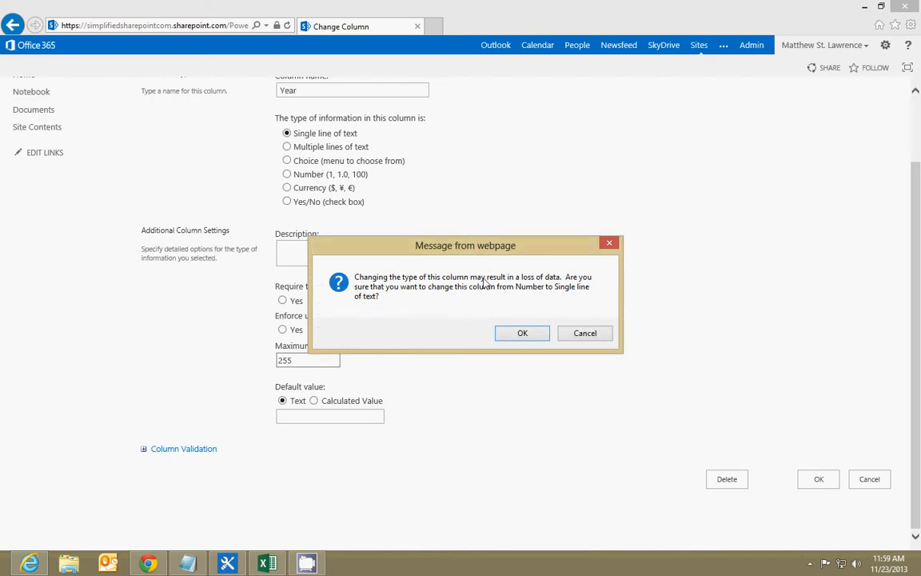
left_click(538, 334)
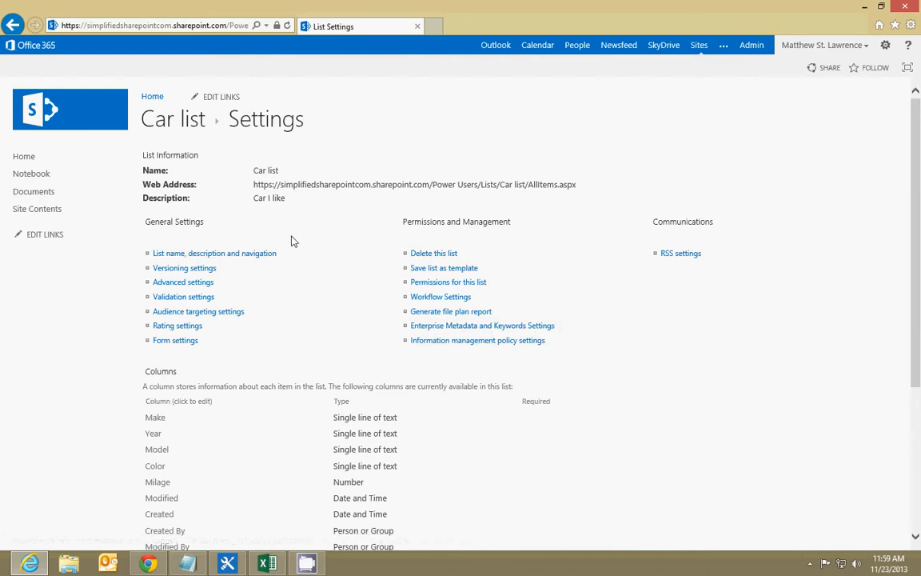
left_click(161, 117)
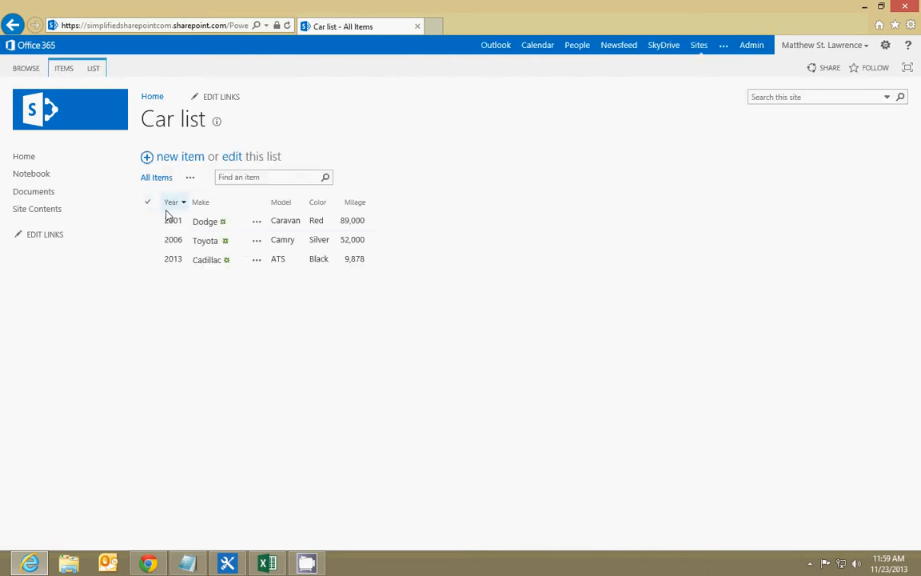
left_click_drag(169, 220, 284, 272)
left_click(283, 269)
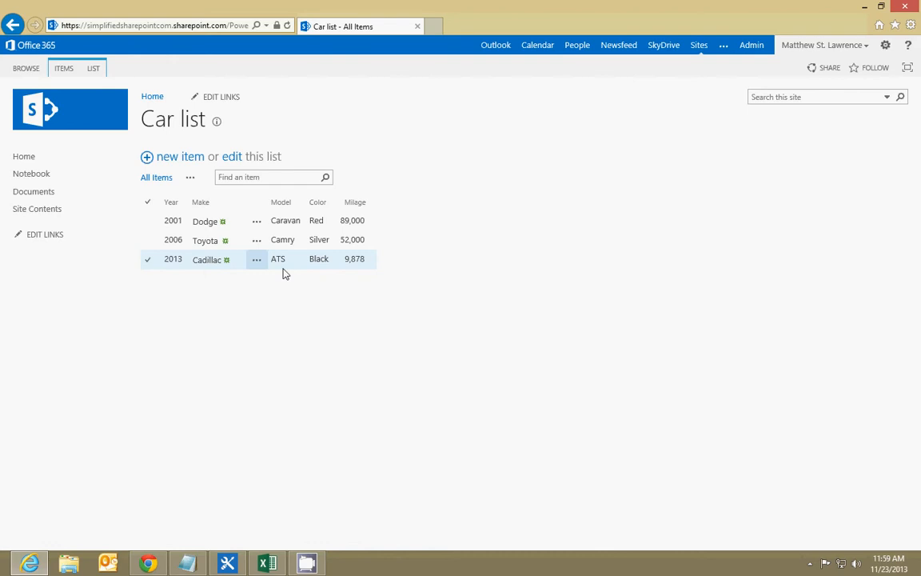
left_click(283, 273)
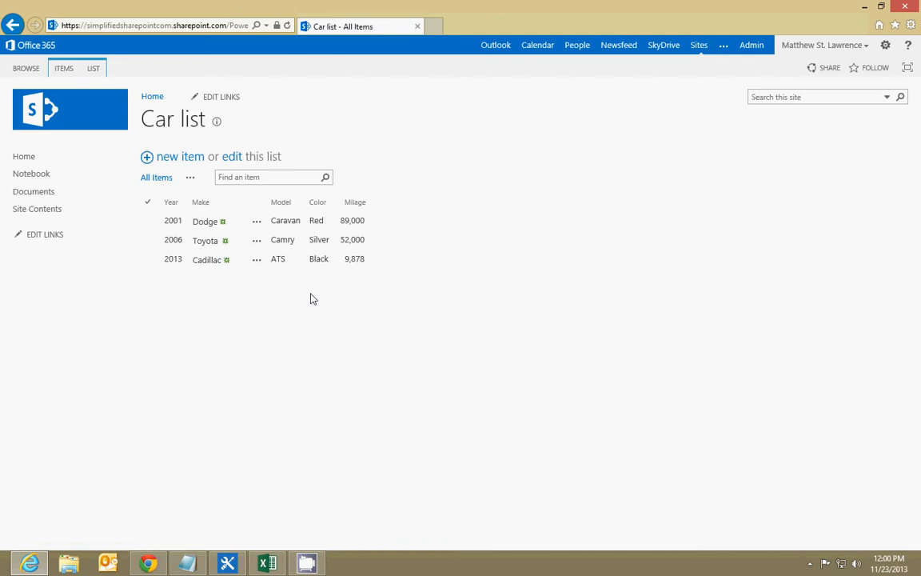
double_click(168, 222)
left_click(184, 227)
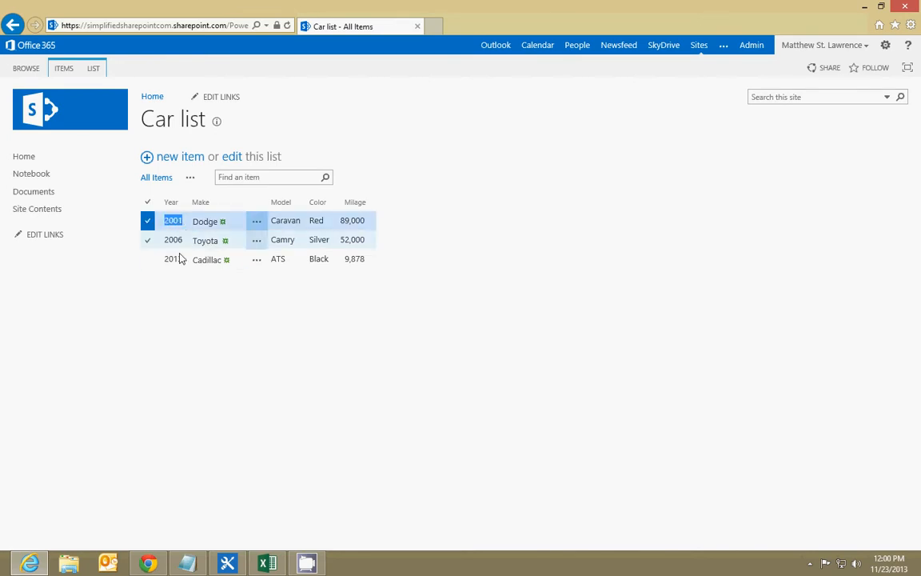
double_click(183, 226)
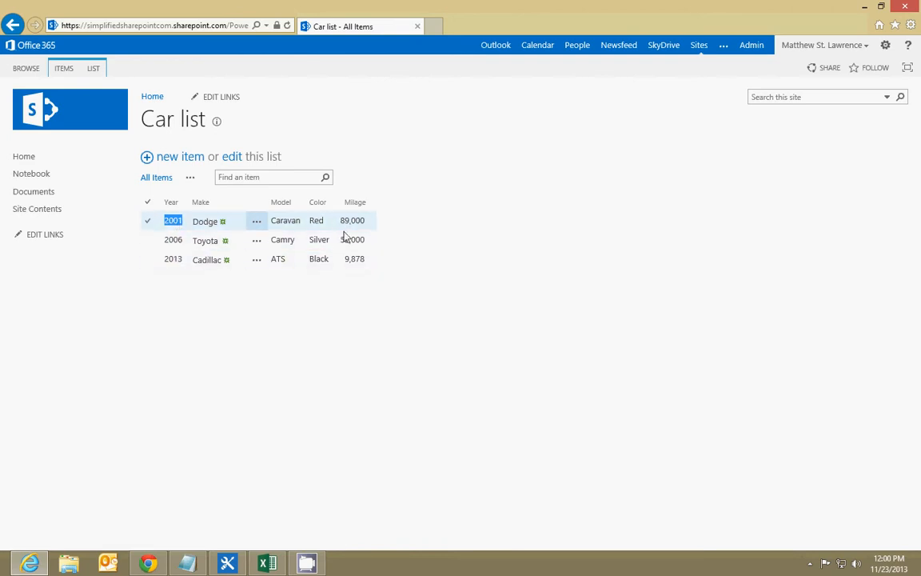
Change the Milage column's type to Currency in the list settings and return to the list
left_click(94, 69)
left_click(645, 99)
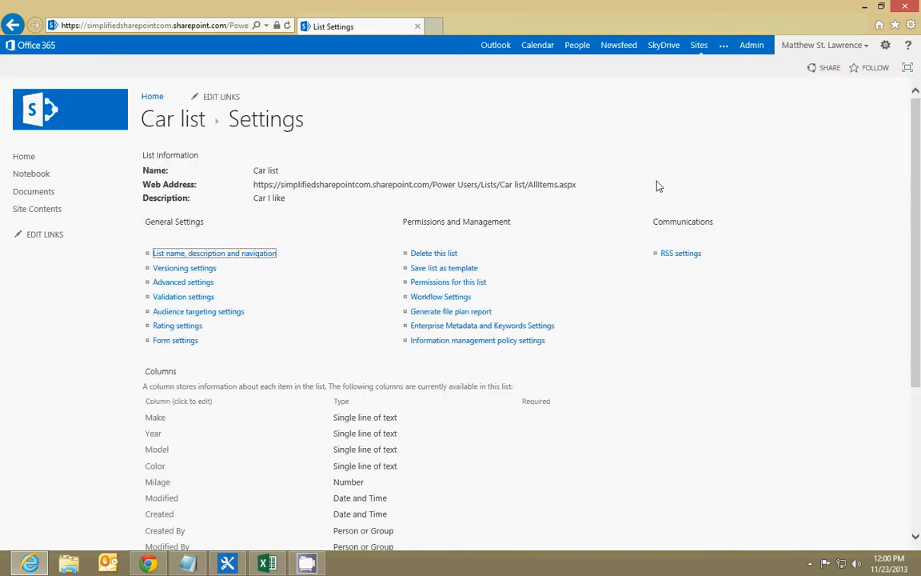
left_click(158, 482)
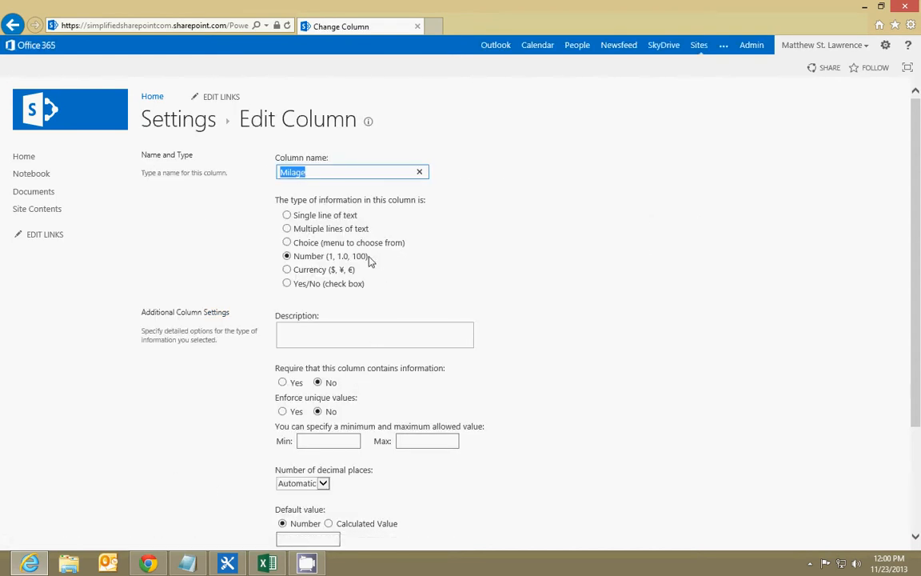
left_click(287, 270)
scroll(639, 360, "down", 2)
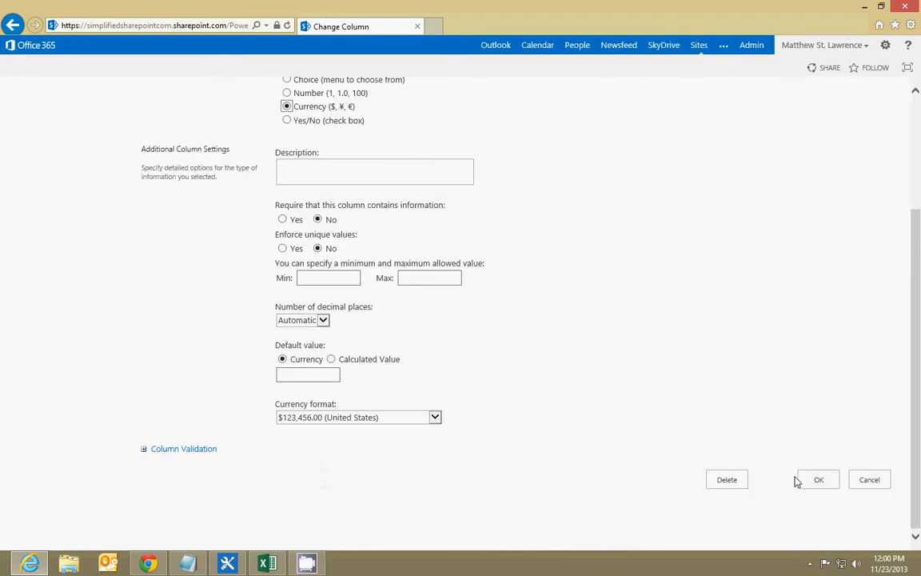
left_click(820, 480)
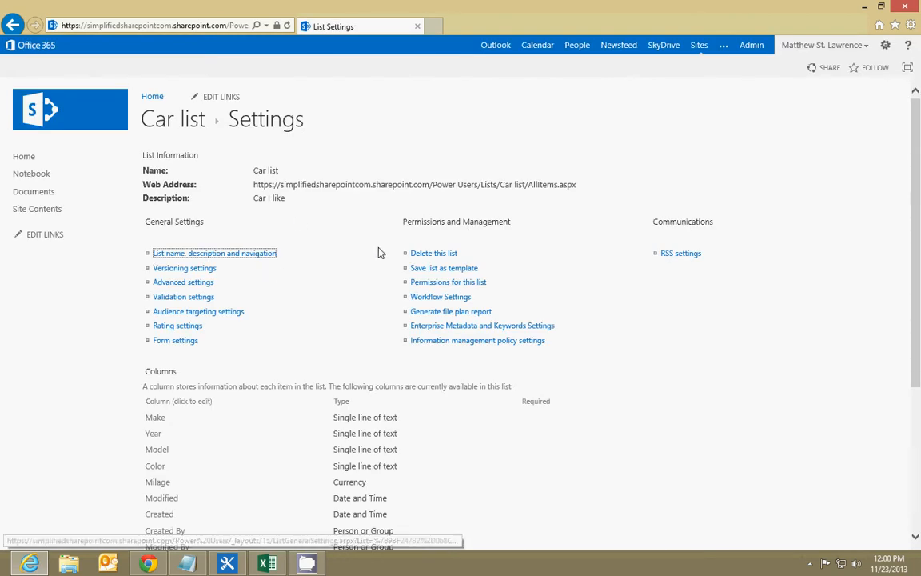
left_click(170, 121)
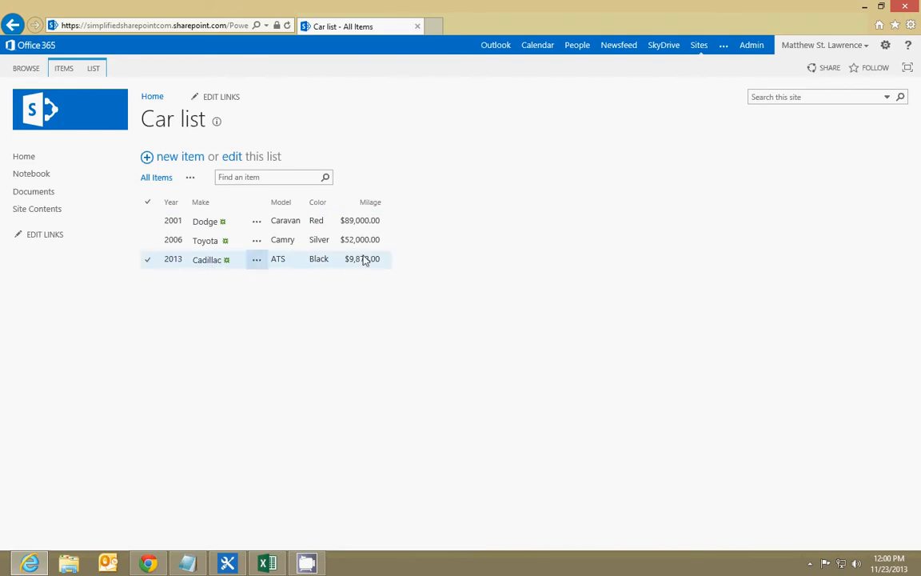
left_click_drag(384, 258, 143, 265)
left_click(298, 306)
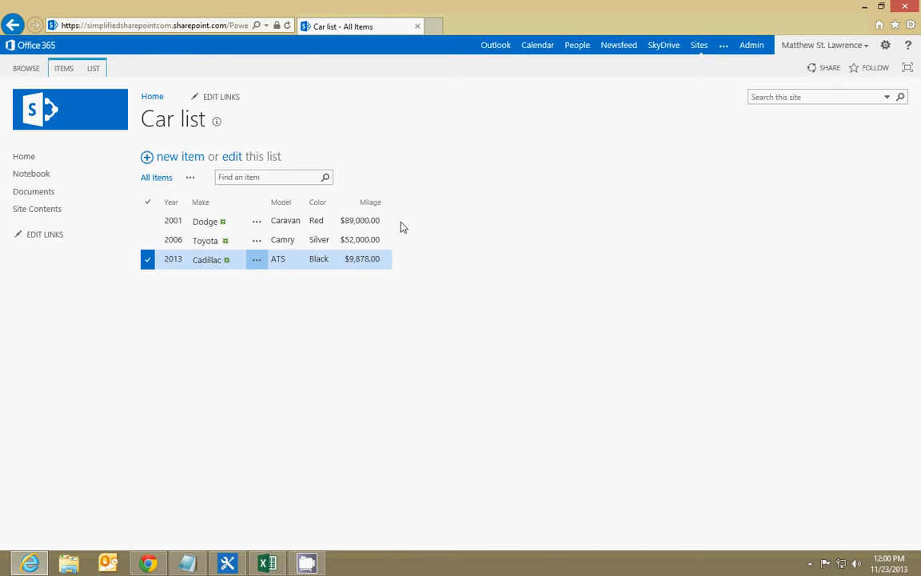
left_click(147, 261)
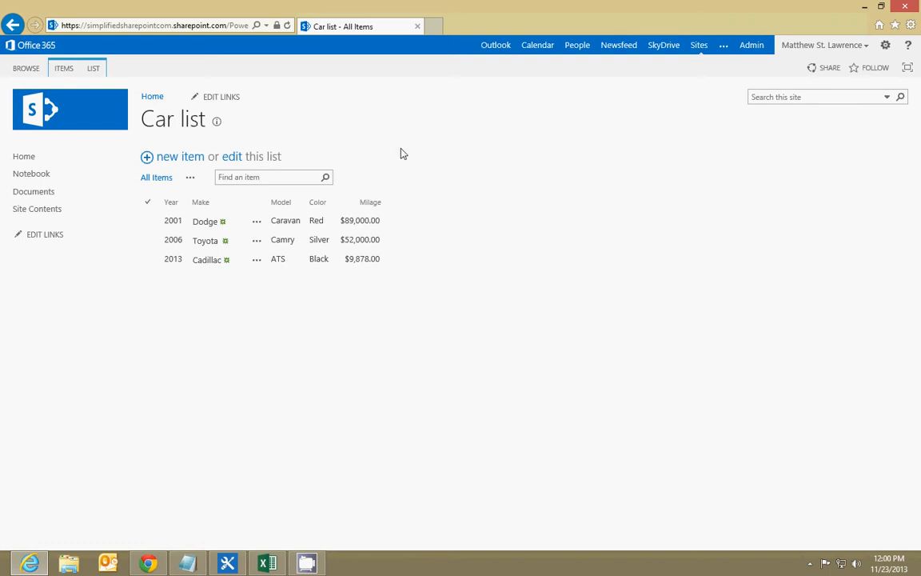
Switch to Excel, review the source table in the Cars workbook, and close the workbook
left_click(267, 563)
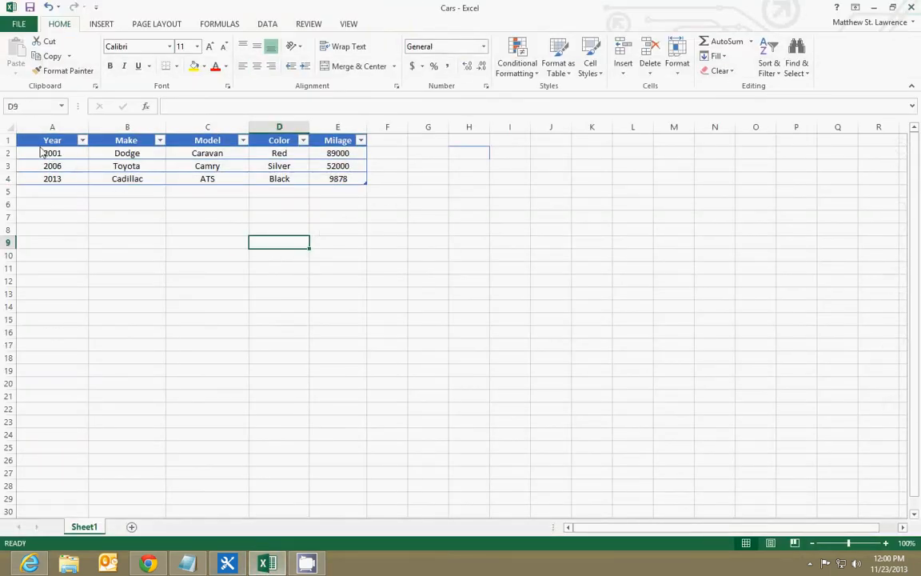
left_click_drag(41, 147, 354, 180)
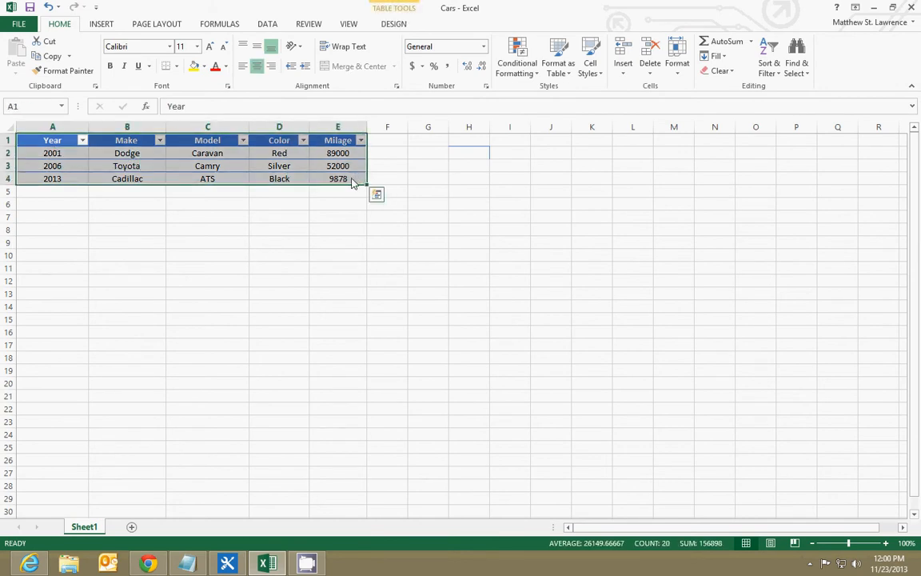
left_click(84, 208)
left_click_drag(60, 145, 364, 182)
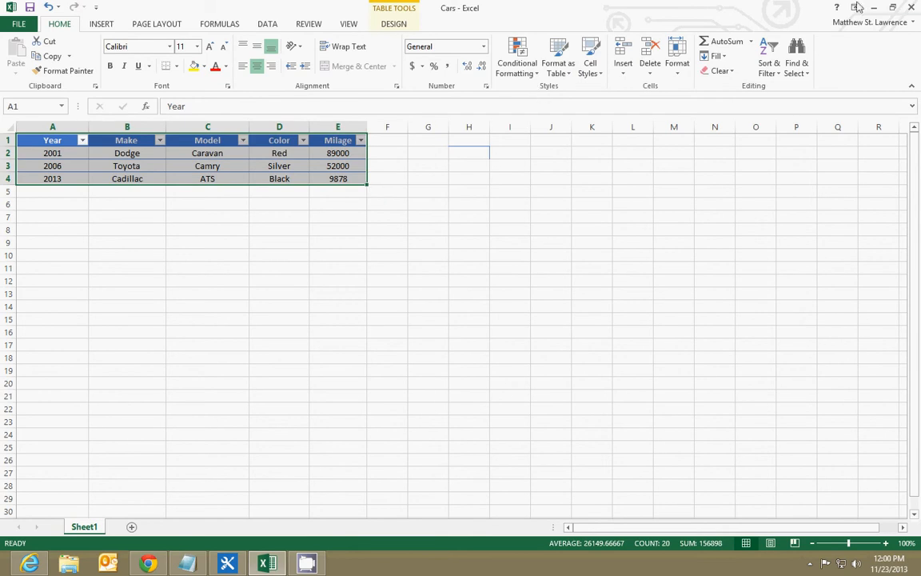
left_click(912, 7)
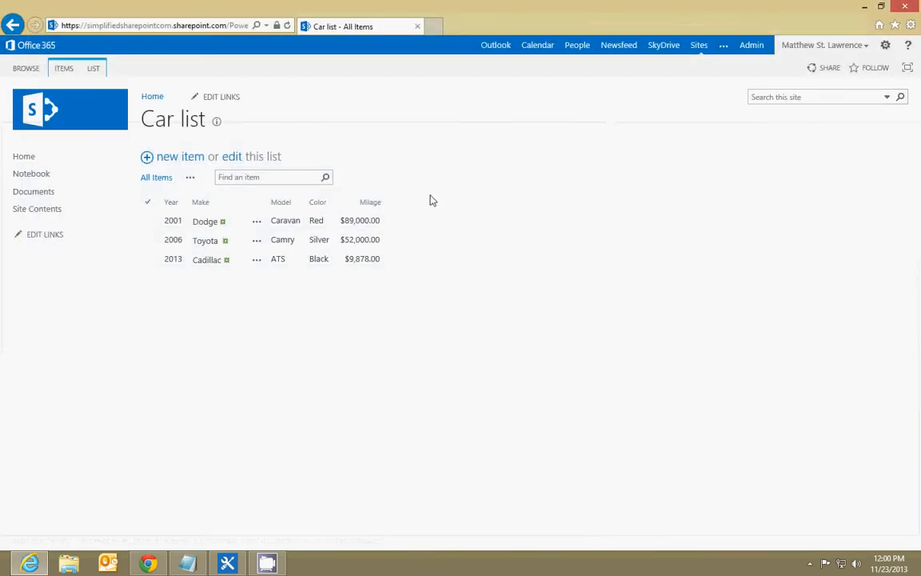
View the apps that can be added from the site contents and return to the site's home page
left_click(40, 210)
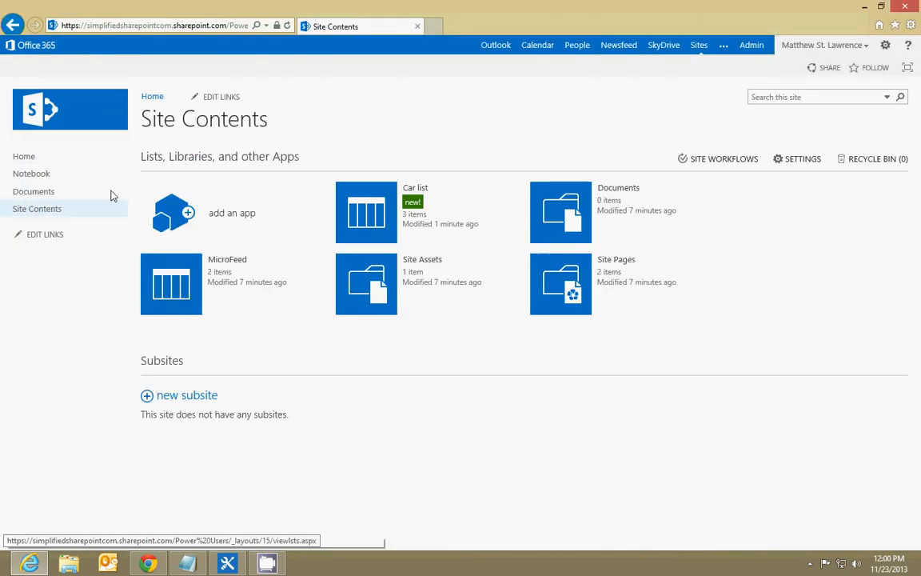
left_click(232, 212)
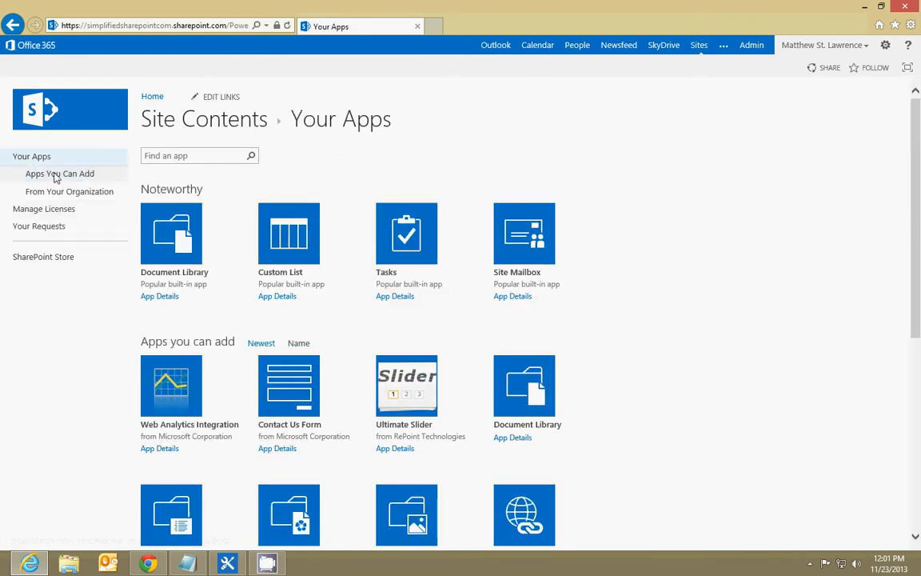
left_click(151, 96)
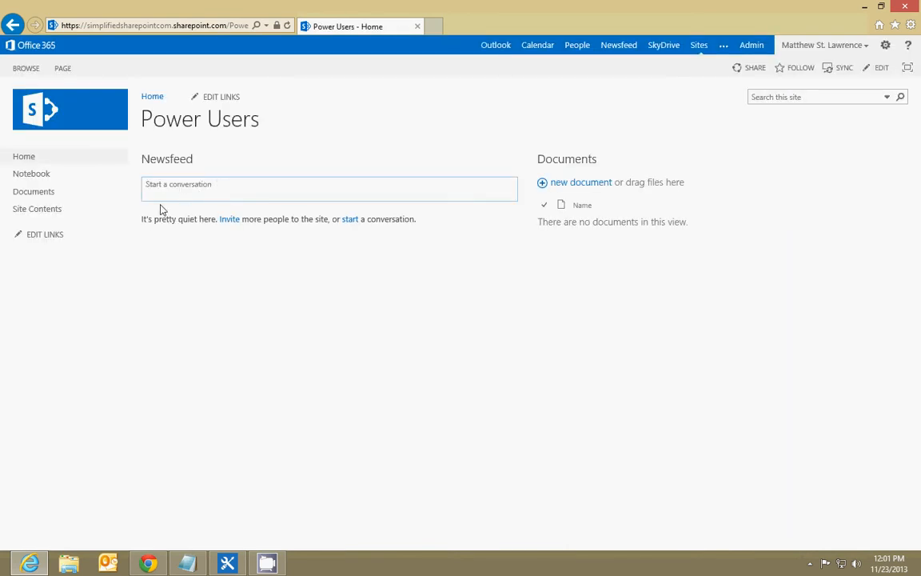
Open Car list from the site contents and start a new item with make Chevy, year 2012 and model Impala
left_click(38, 210)
left_click(344, 220)
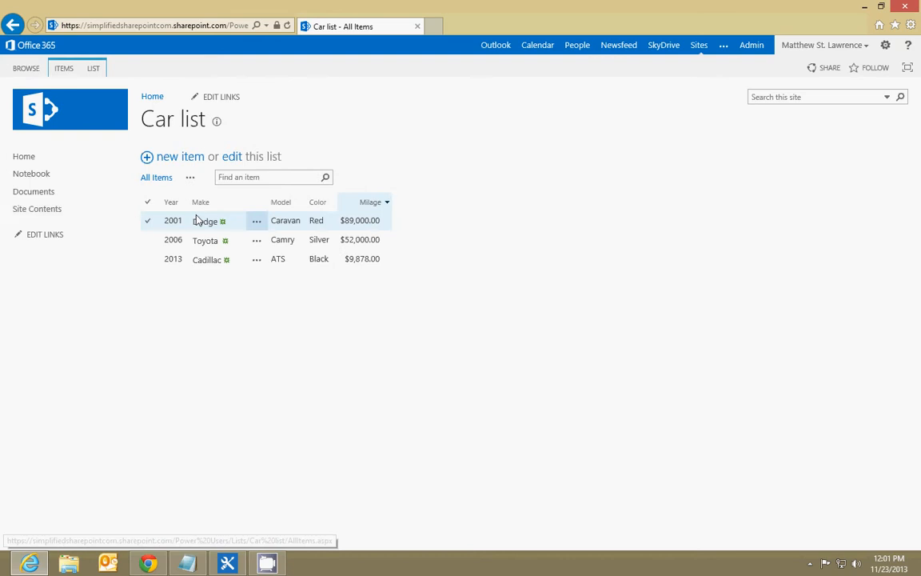
left_click(148, 157)
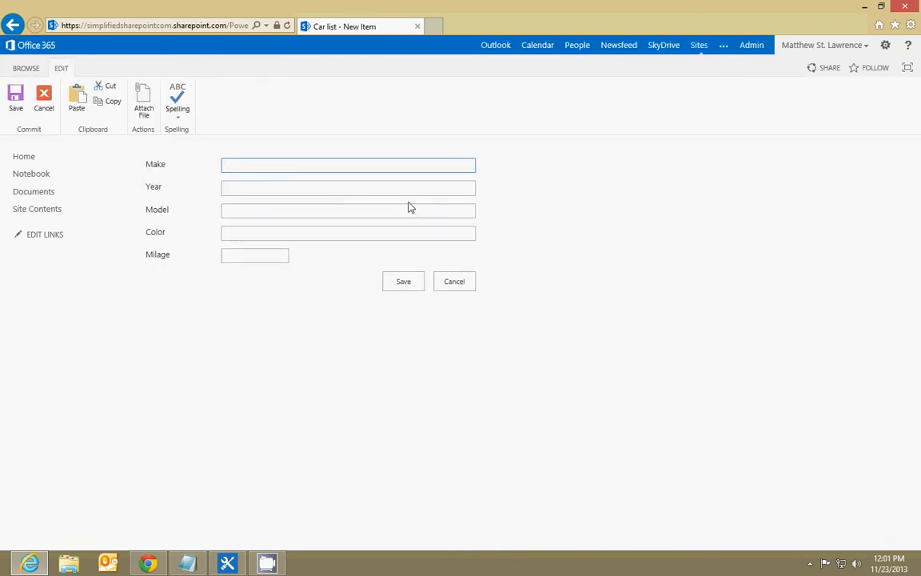
type("Checy")
key("Tab")
type("20")
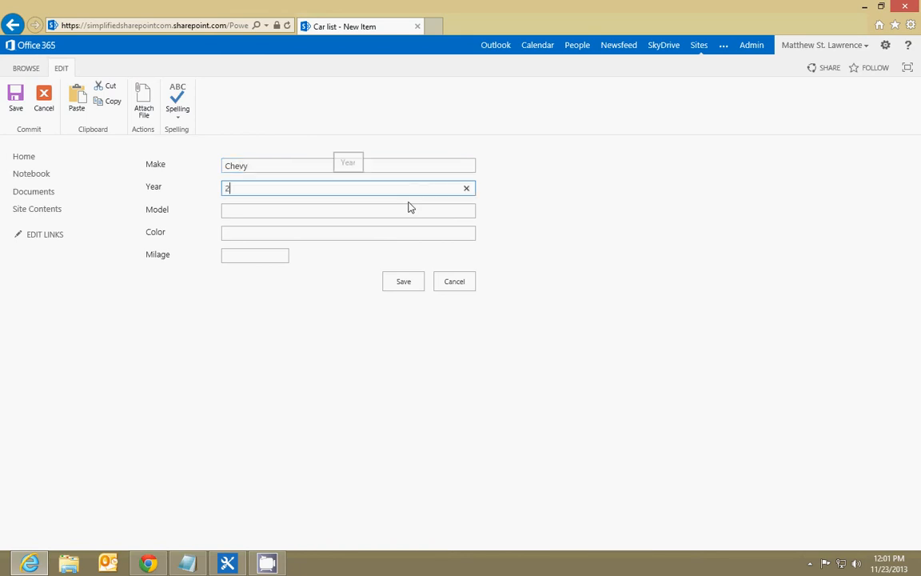
key("Tab")
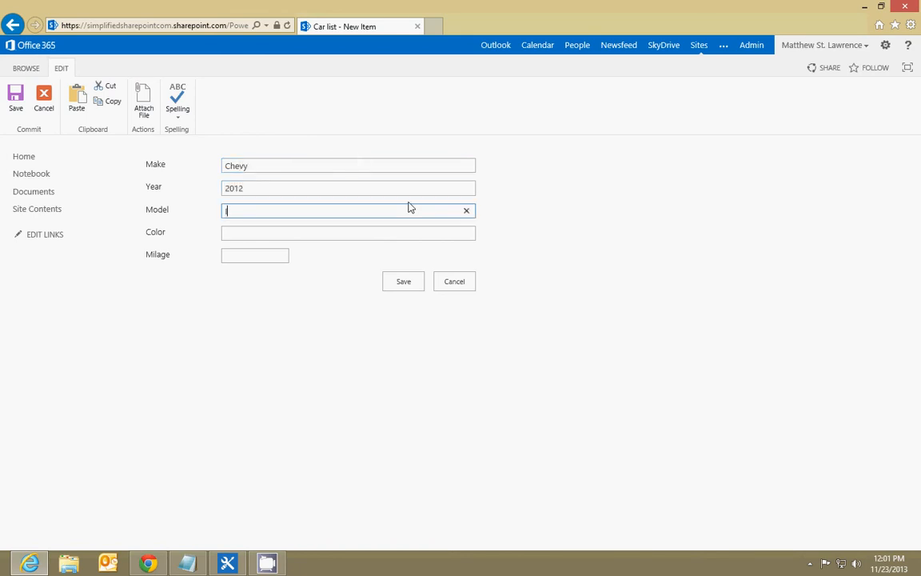
key("Tab")
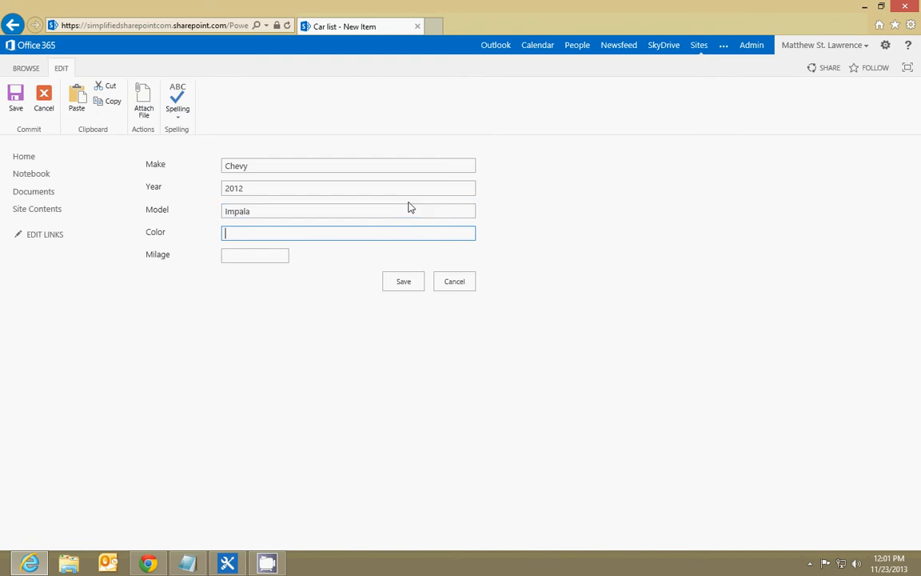
Set the new item's color to Green and milage to 11000, and save it
type("Green")
key("Tab")
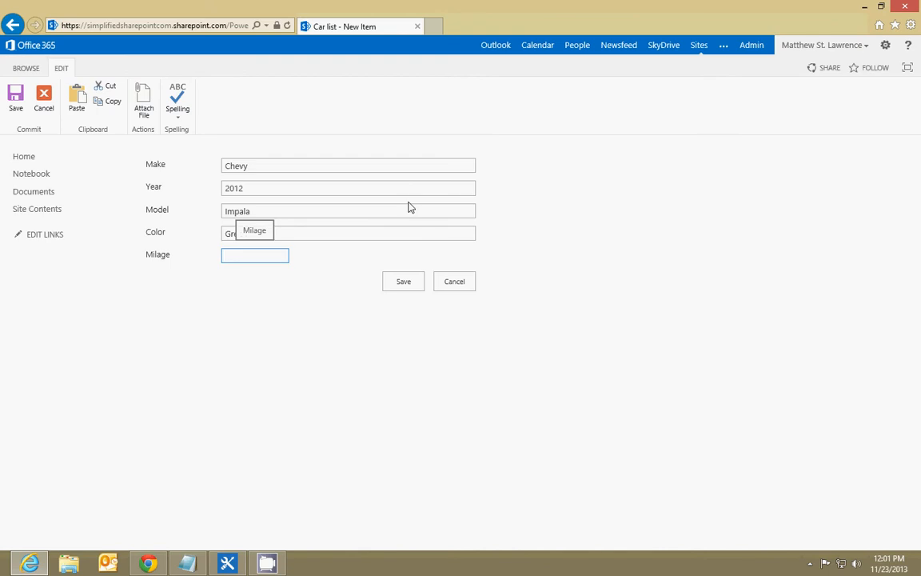
type("11000")
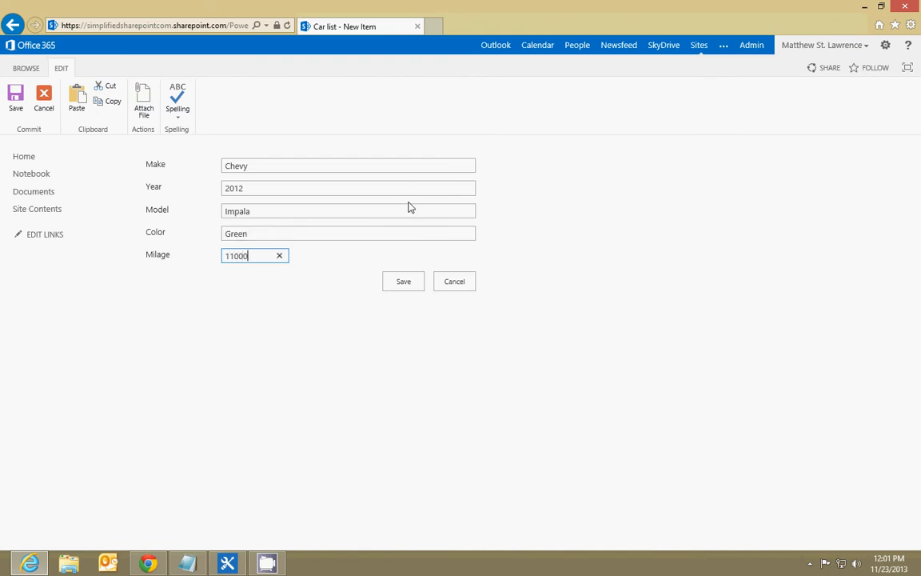
left_click(414, 281)
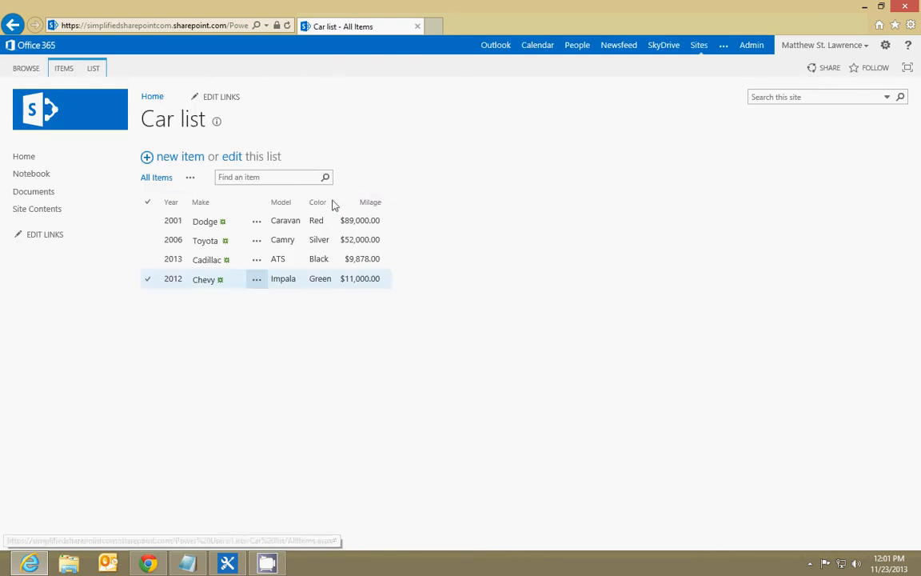
Change the Milage column's type to Number in the Car list settings and return to the list
left_click(101, 70)
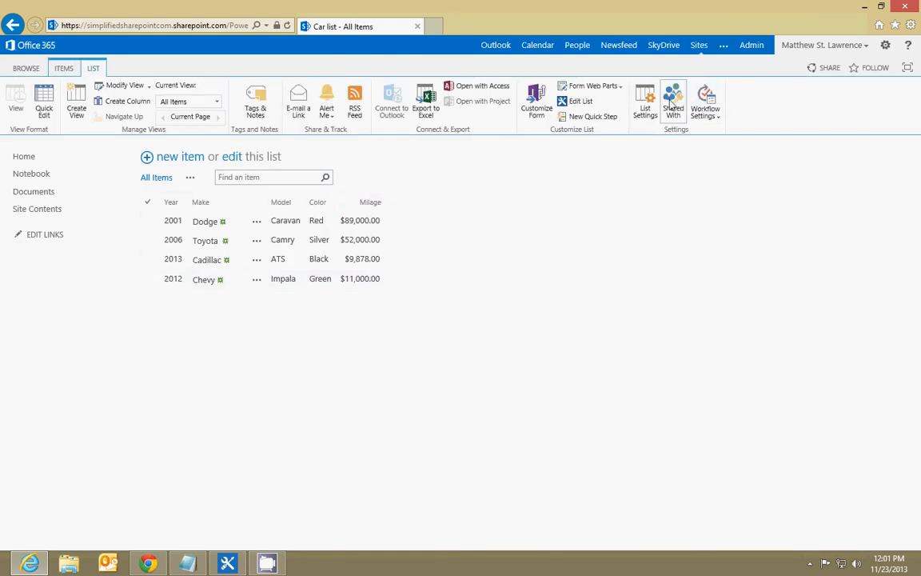
left_click(644, 102)
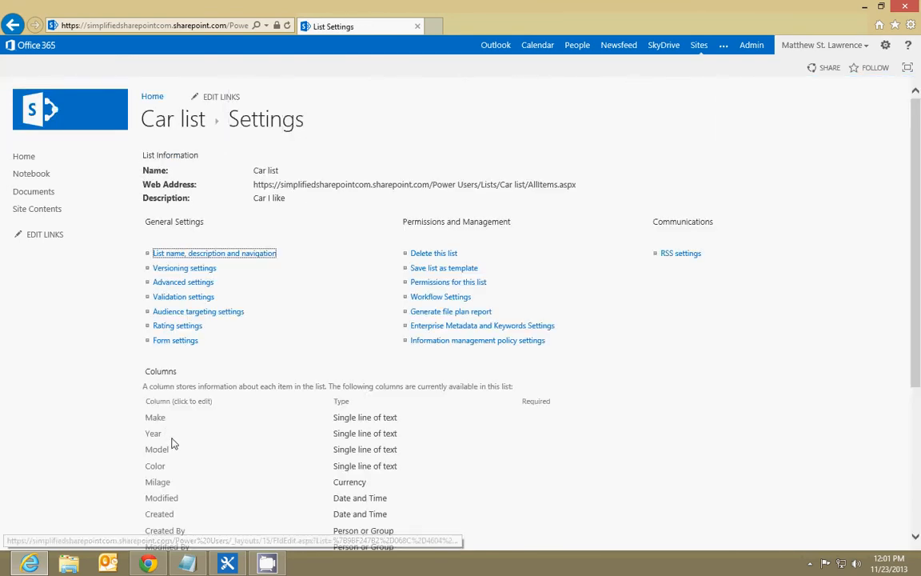
scroll(173, 444, "down", 2)
left_click(158, 407)
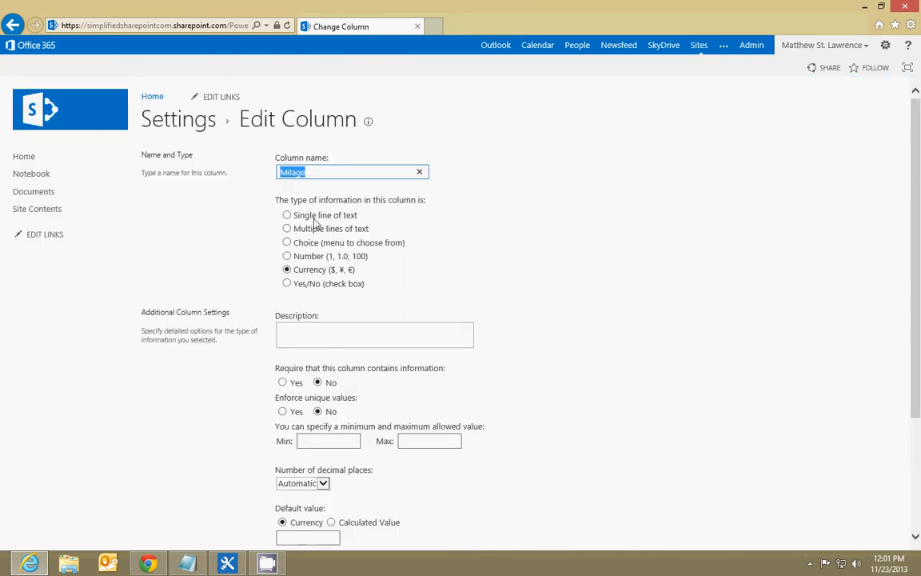
left_click(287, 256)
scroll(533, 344, "down", 4)
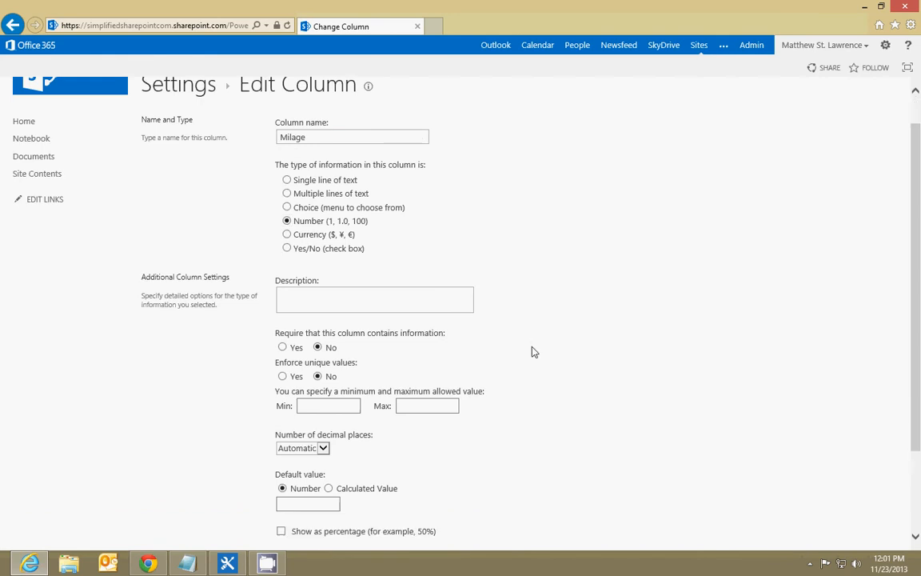
left_click(803, 481)
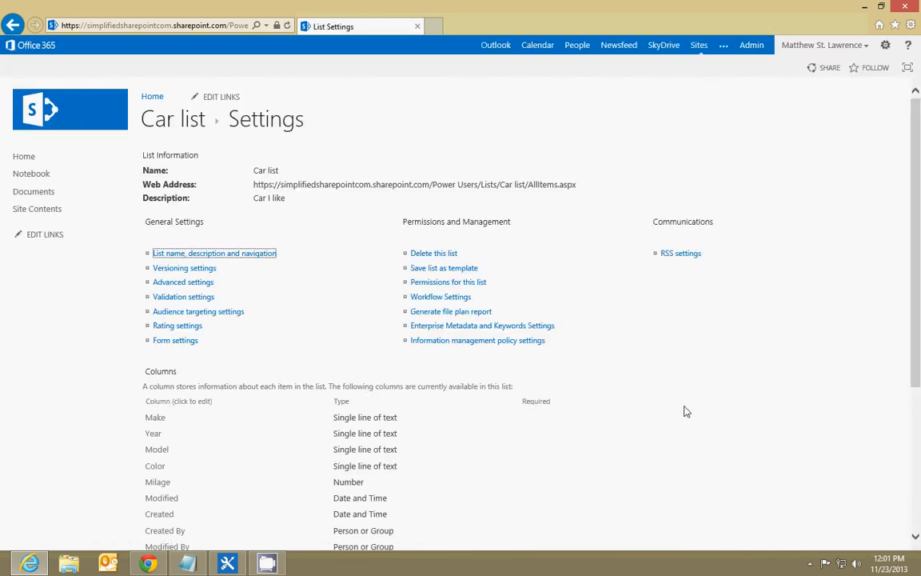
left_click(174, 122)
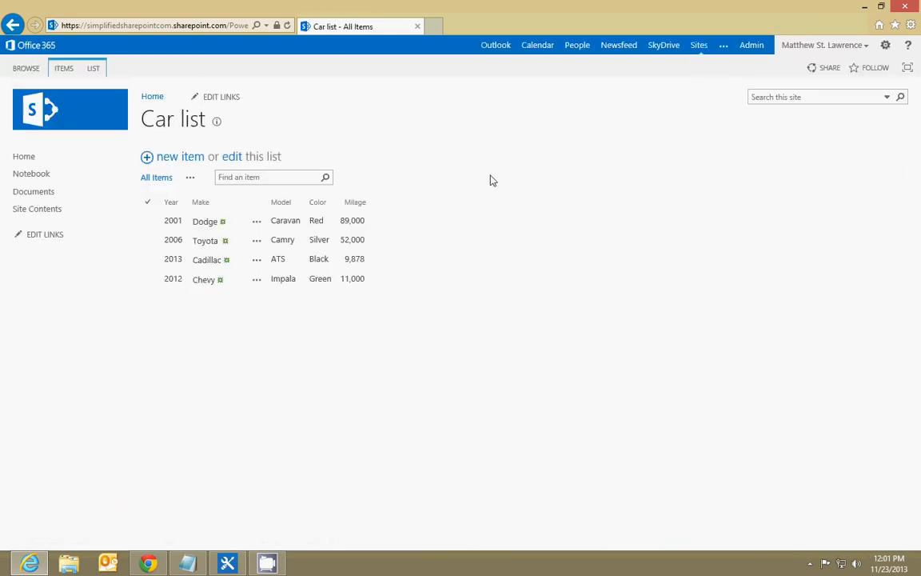
Export Car list to Excel and open the exported data as a table in a new workbook
left_click(93, 71)
left_click(425, 104)
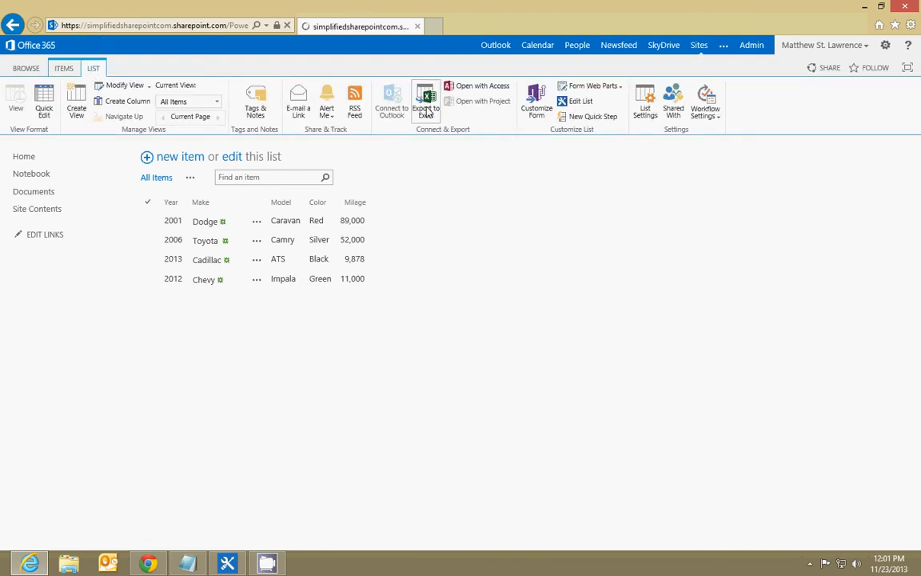
left_click(618, 536)
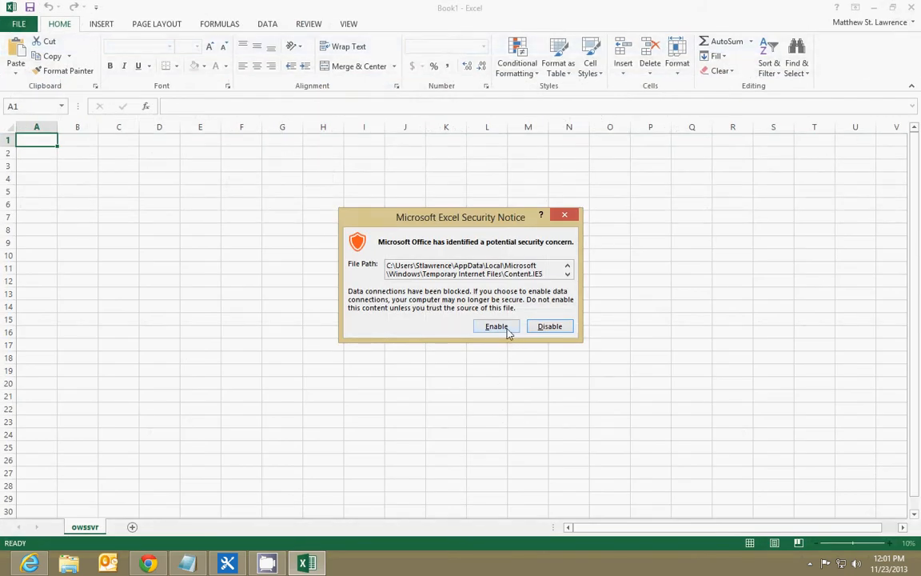
left_click(507, 331)
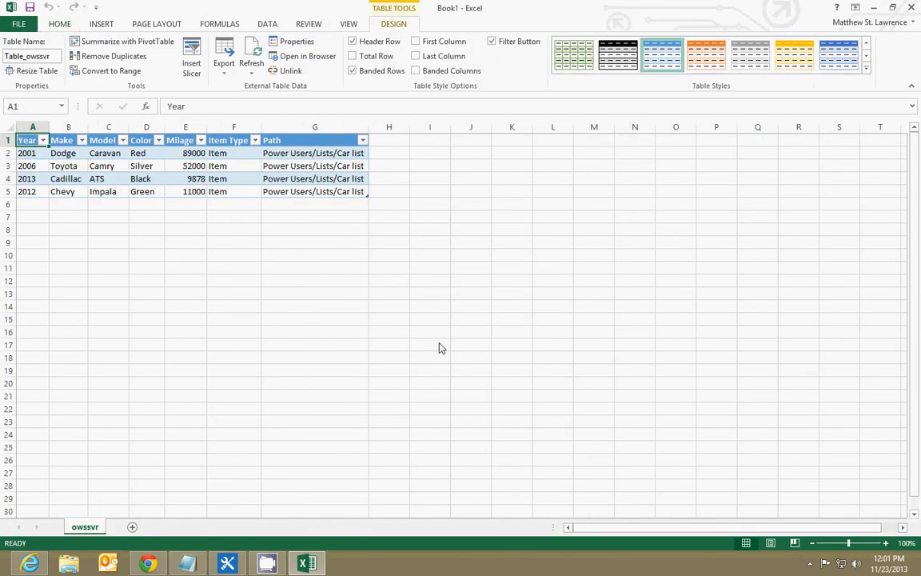
Review the exported table's columns and delete the Path column from it
left_click_drag(30, 140, 345, 200)
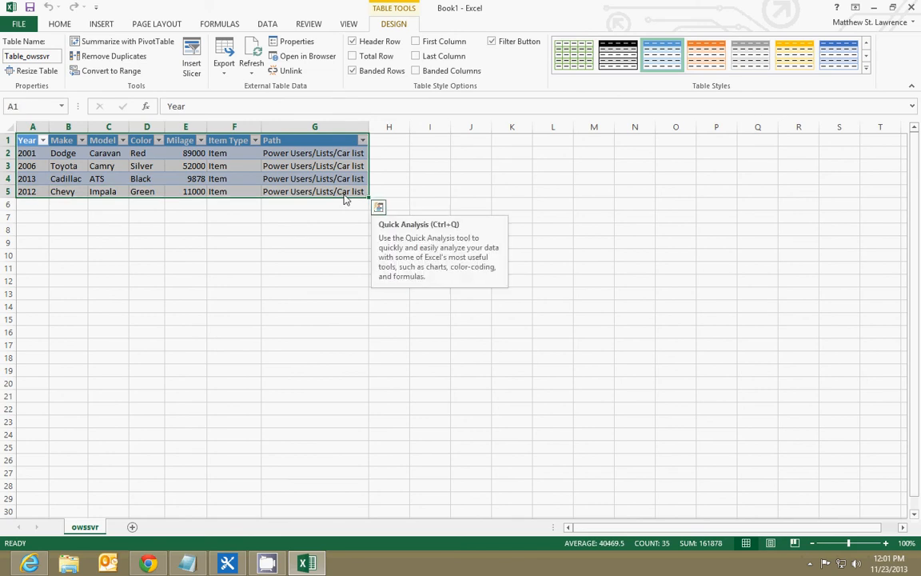
left_click_drag(228, 141, 300, 192)
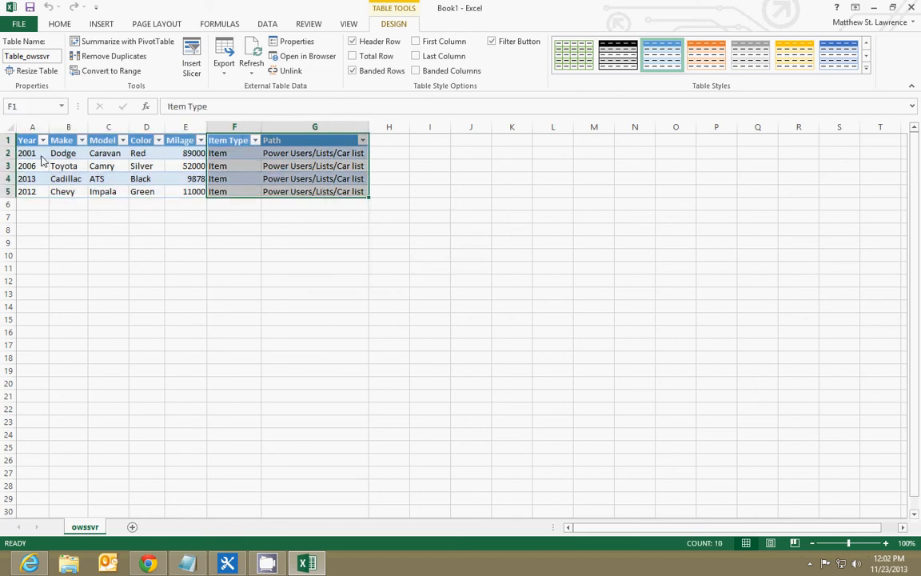
left_click_drag(30, 140, 298, 149)
key("Delete")
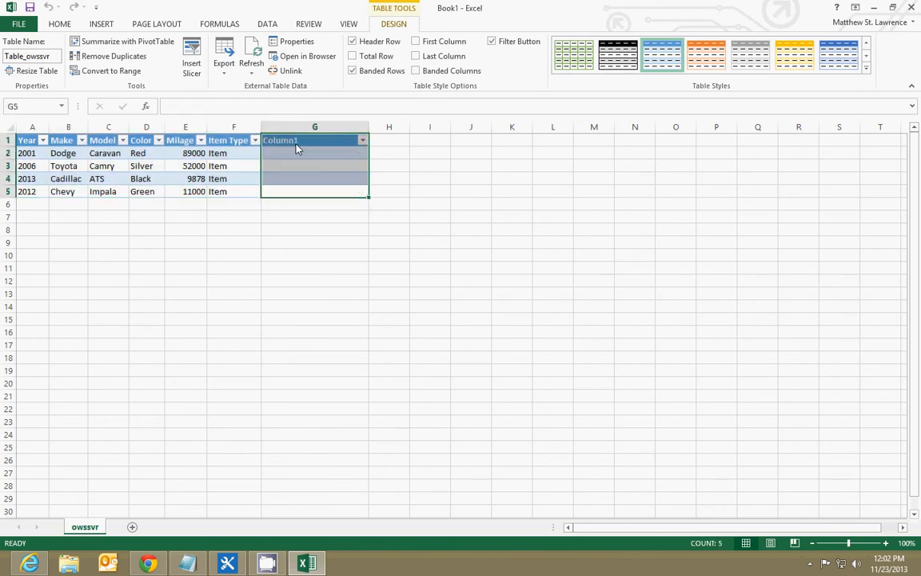
right_click(296, 149)
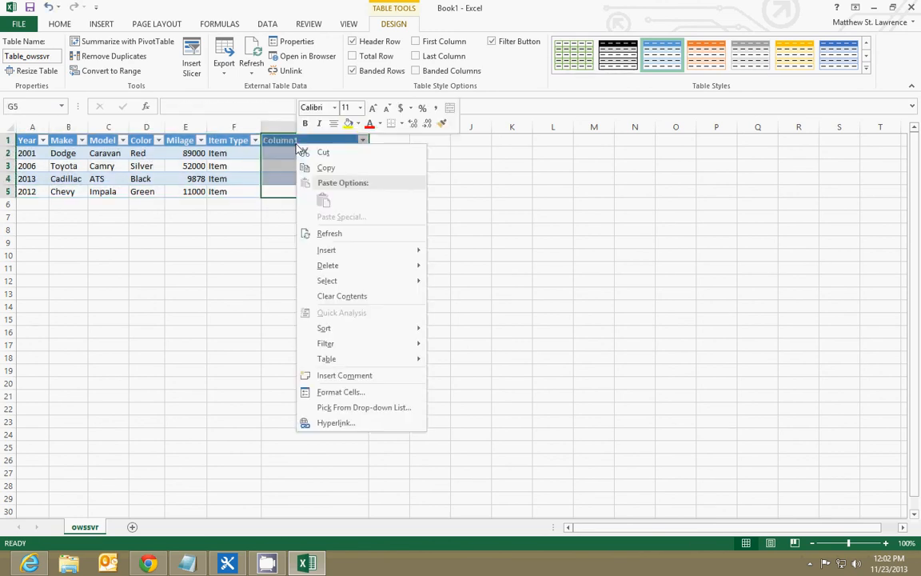
mouse_move(350, 265)
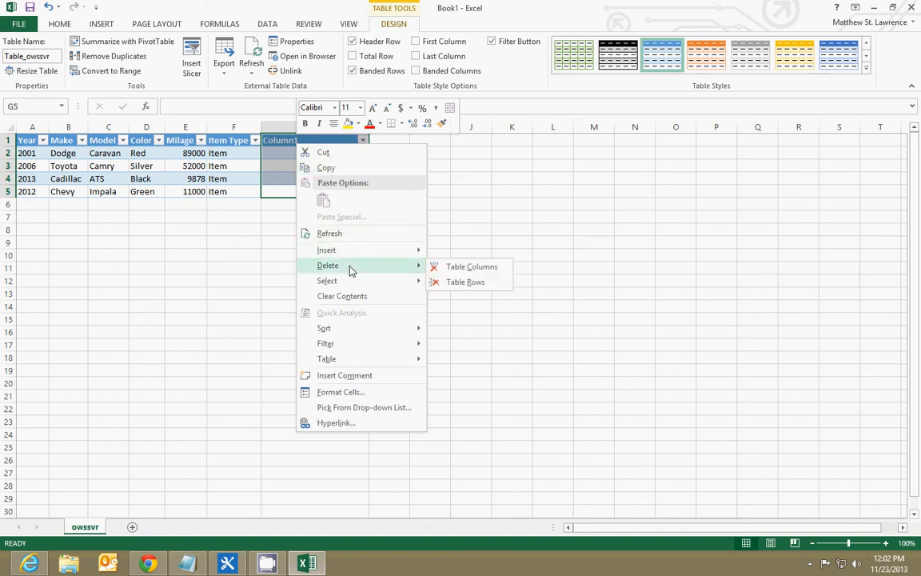
left_click(471, 268)
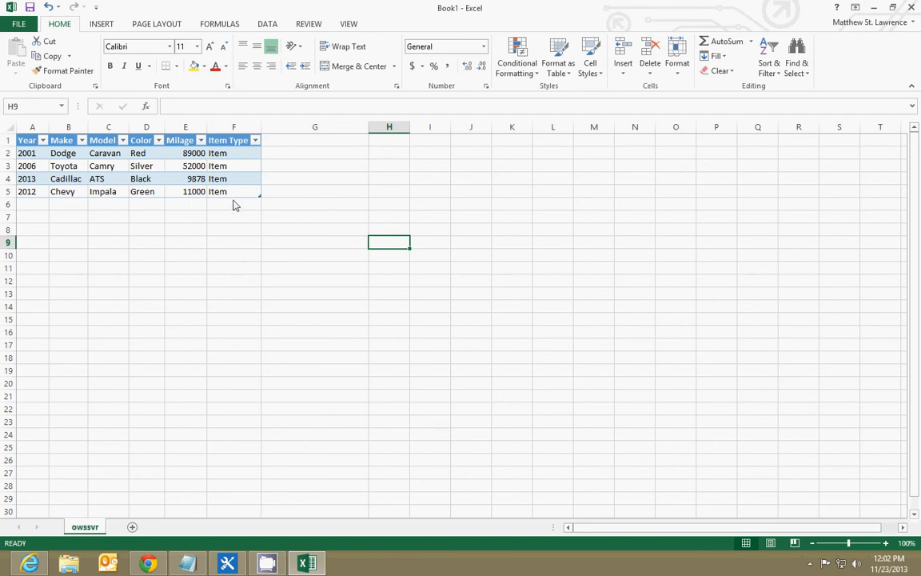
Select the remaining table cells, close the exported workbook without saving, and return to the browse view of Car list
left_click_drag(216, 192, 24, 143)
left_click(895, 7)
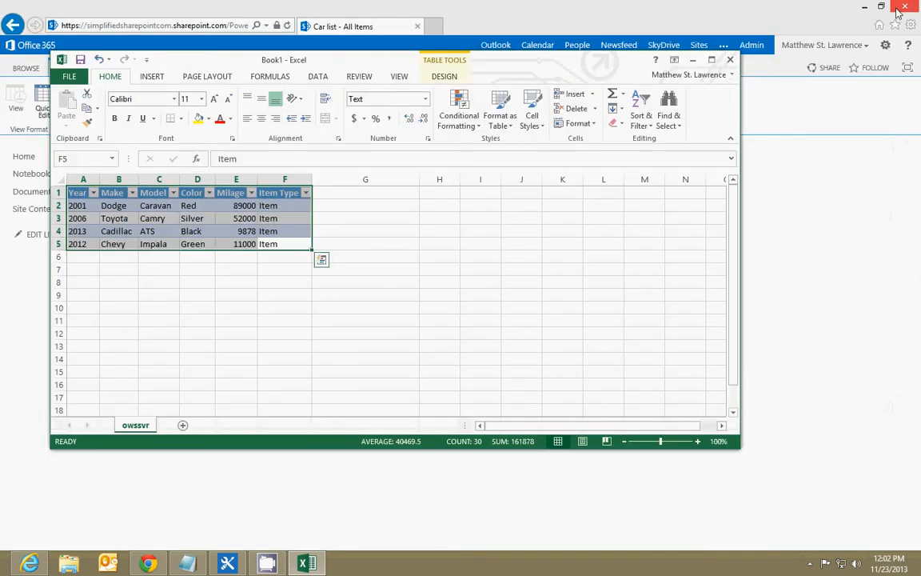
left_click(729, 61)
key("n")
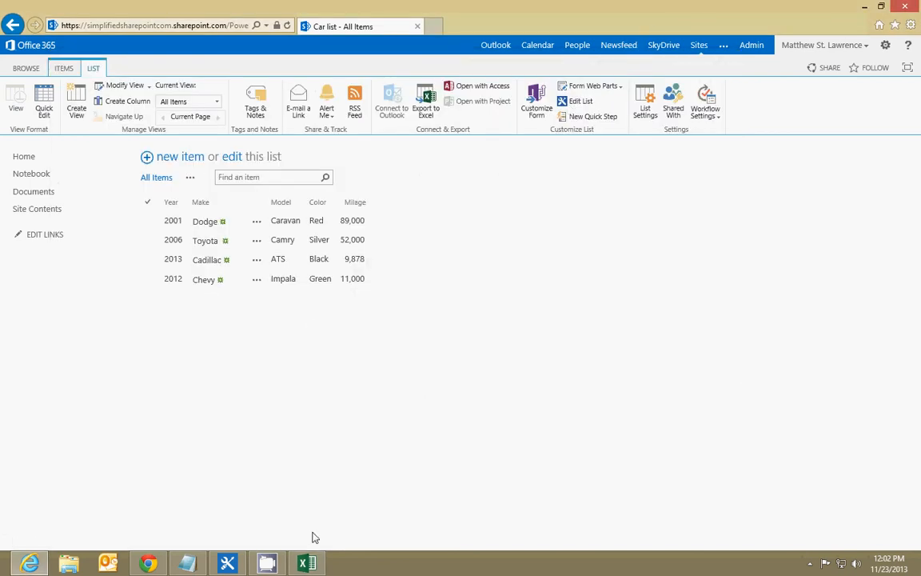
left_click(32, 67)
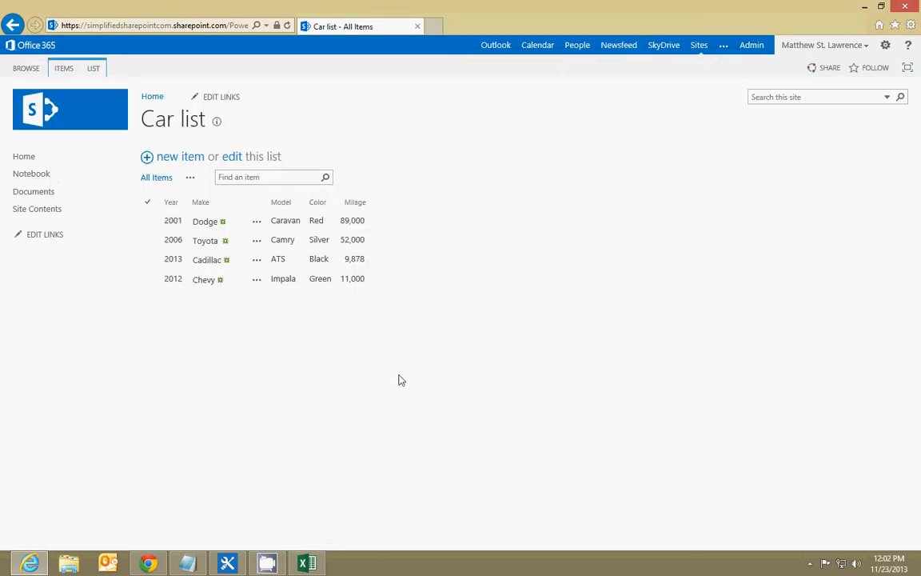